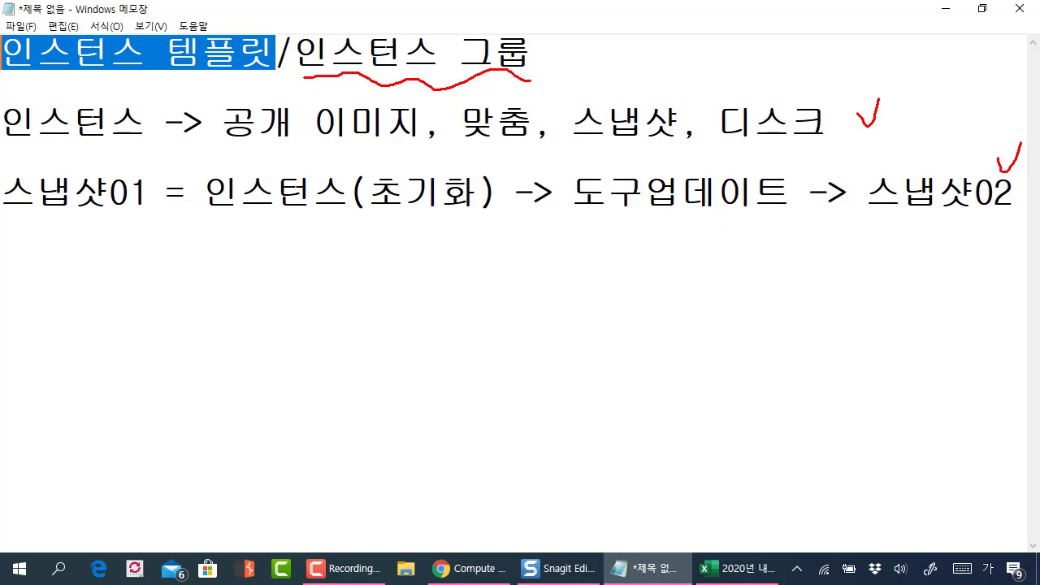
pyautogui.moveTo(276, 74)
pyautogui.mouseDown()
pyautogui.moveTo(131, 64)
pyautogui.moveTo(220, 112)
pyautogui.mouseUp()
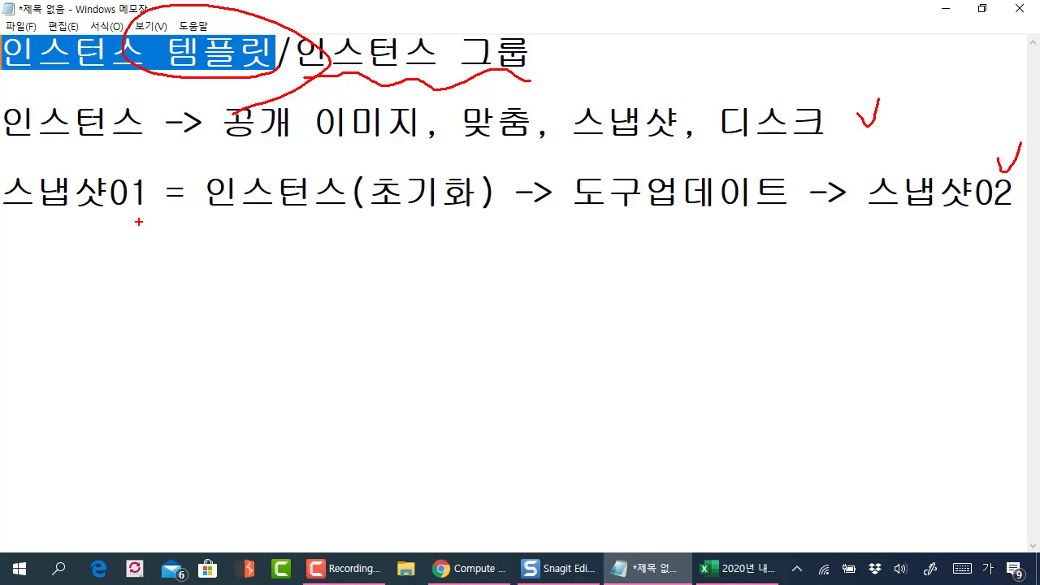
pyautogui.moveTo(139, 221); pyautogui.dragTo(15, 218)
pyautogui.moveTo(206, 173)
pyautogui.mouseDown()
pyautogui.moveTo(274, 151)
pyautogui.moveTo(340, 153)
pyautogui.moveTo(336, 161)
pyautogui.moveTo(422, 149)
pyautogui.mouseUp()
pyautogui.moveTo(313, 145)
pyautogui.mouseDown()
pyautogui.moveTo(419, 108)
pyautogui.moveTo(396, 151)
pyautogui.mouseUp()
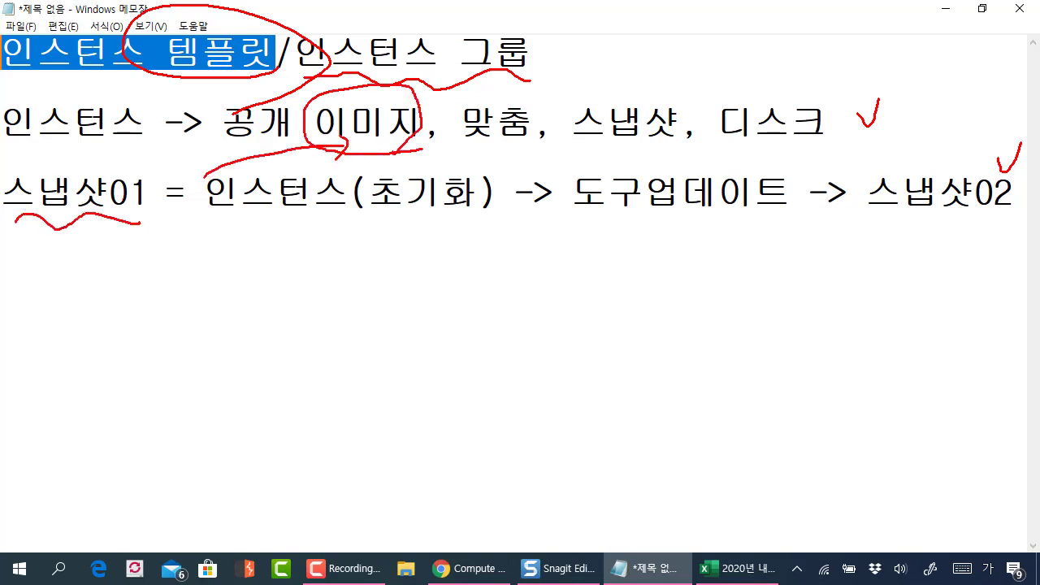
pyautogui.moveTo(326, 104); pyautogui.dragTo(271, 79)
pyautogui.press('Escape')
# Switch to the Compute Engine console in Chrome, show it full screen and reload the snapshots (스냅샷) page.
pyautogui.click(469, 568)
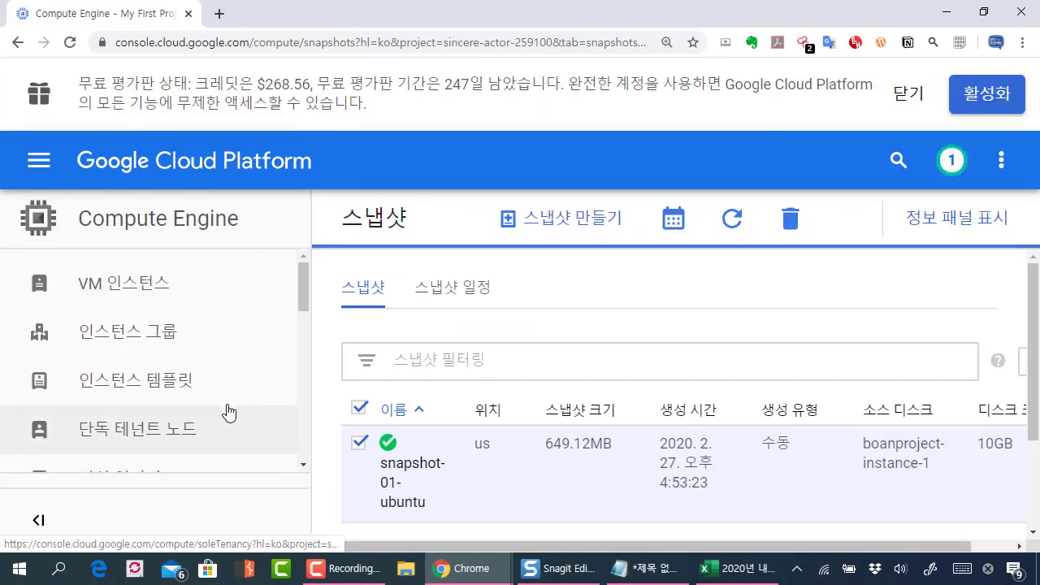
pyautogui.scroll(-3, 239, 352)
pyautogui.hotkey('ctrl', '-')
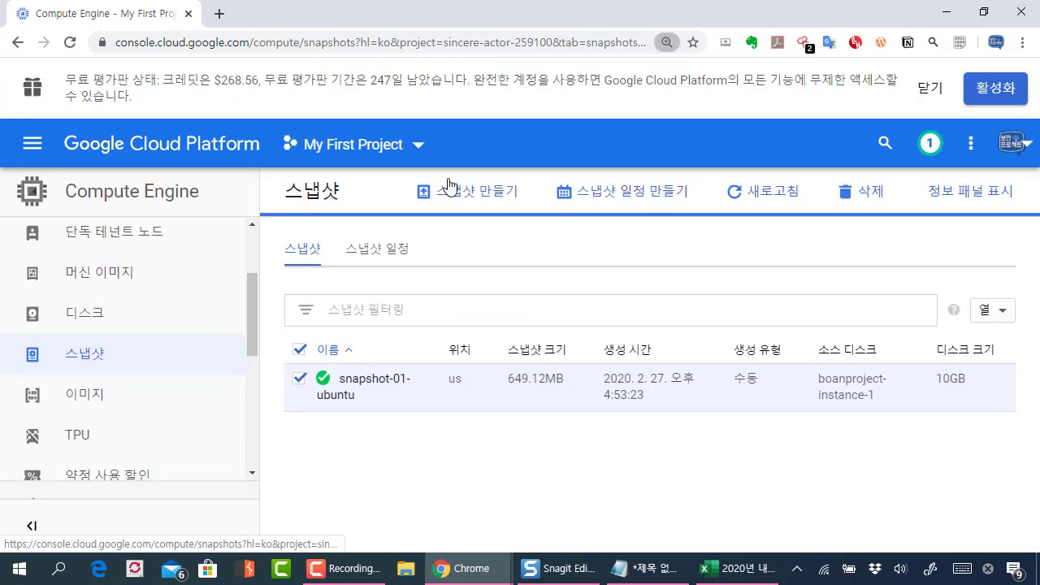
pyautogui.press('F11')
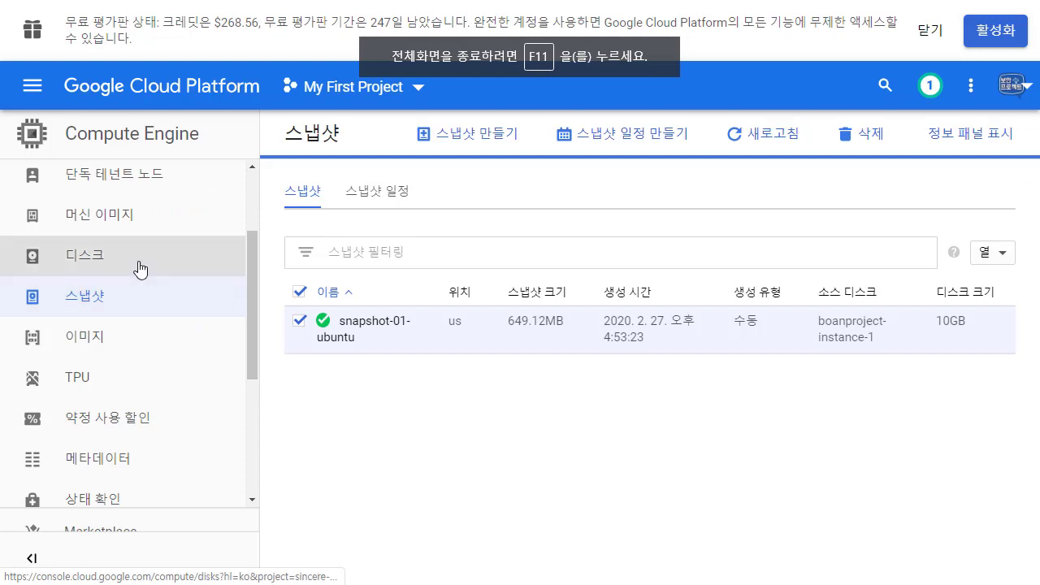
pyautogui.click(143, 305)
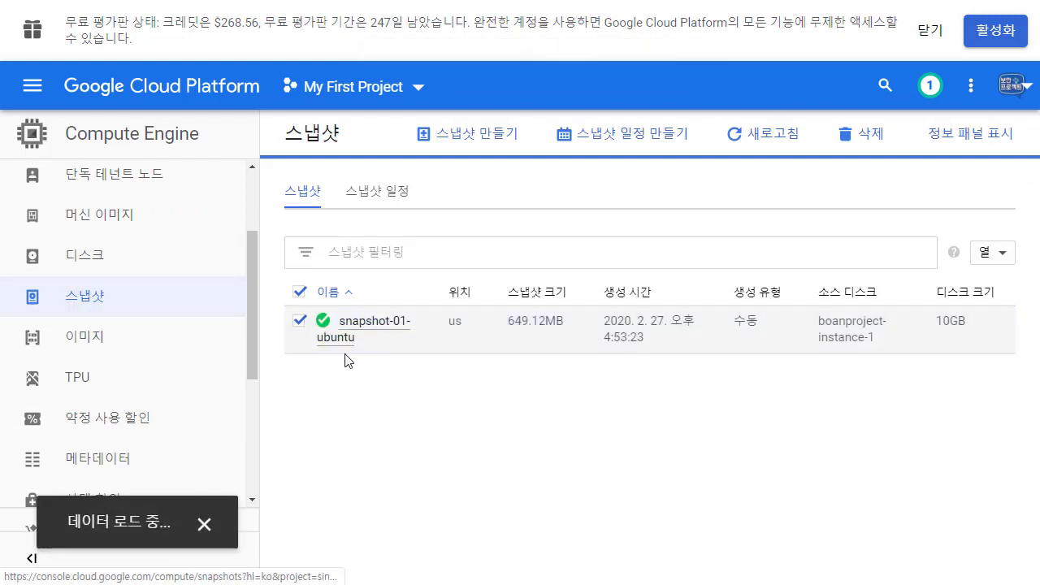
# Go to the instance templates (인스턴스 템플릿) page and start creating a new instance template.
pyautogui.scroll(1, 155, 235)
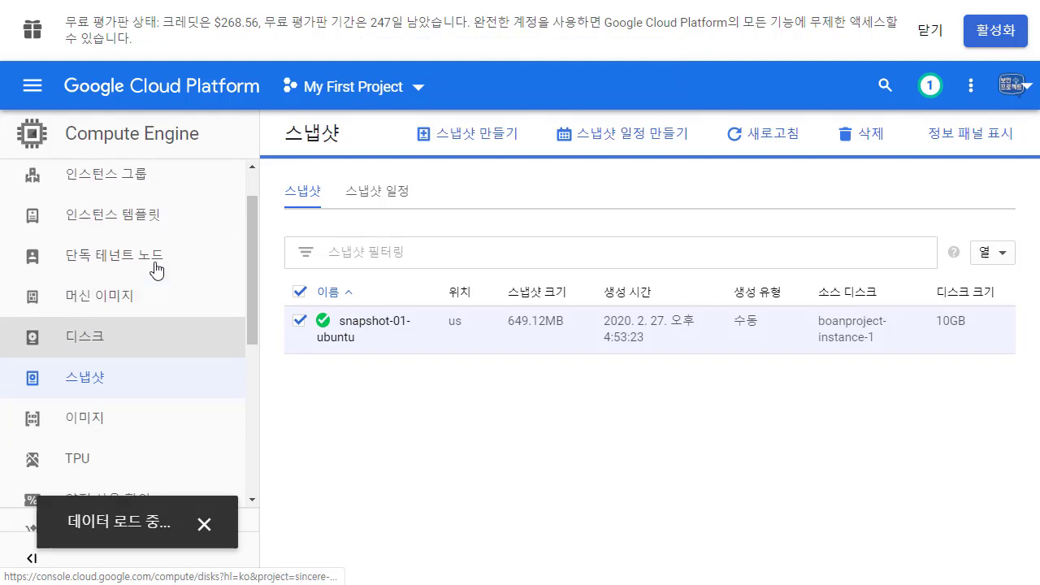
pyautogui.click(177, 233)
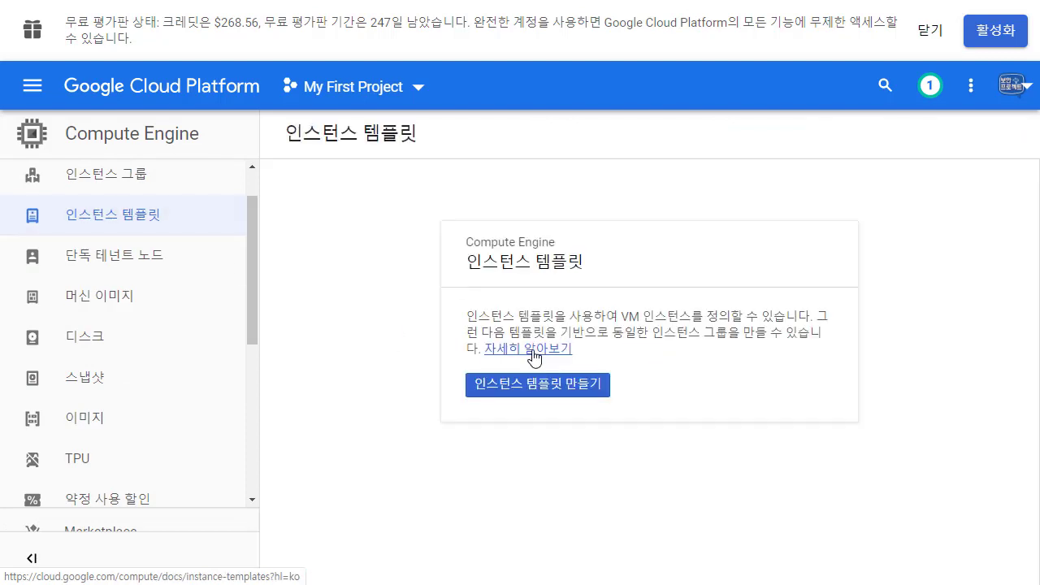
pyautogui.hotkey('ctrl', '+')
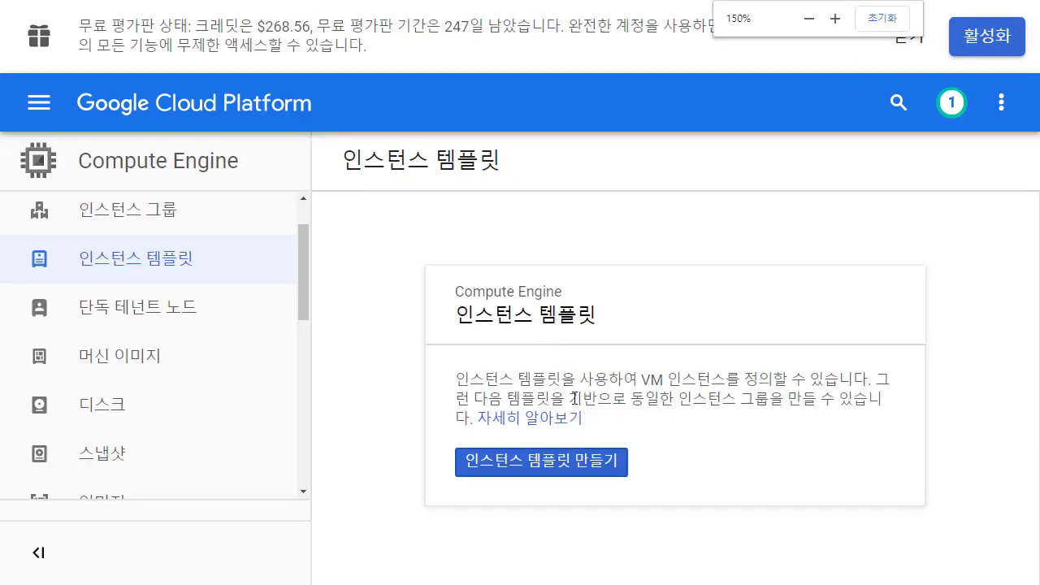
pyautogui.click(580, 461)
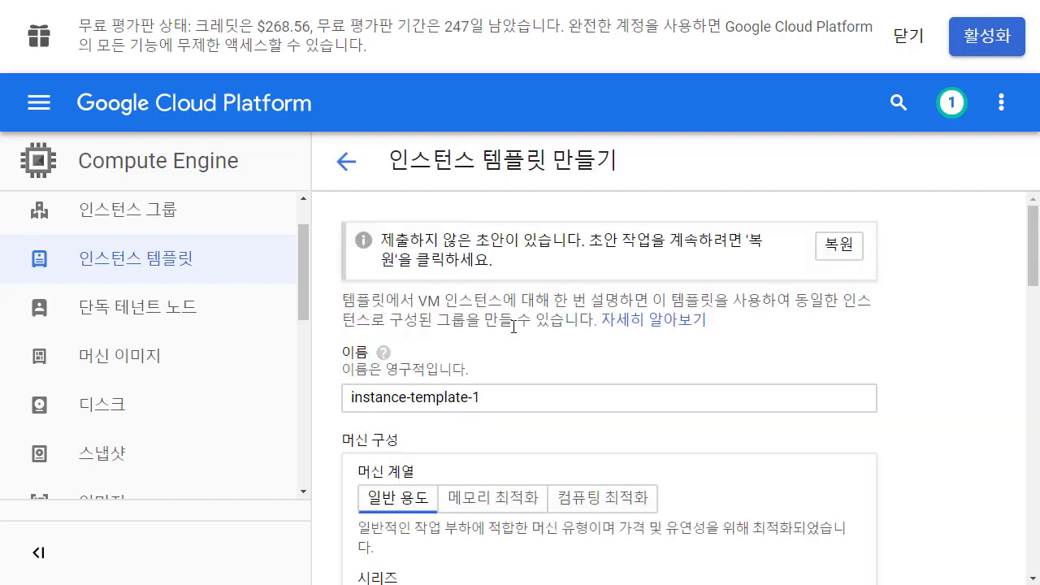
# Name the instance template instance-ubuntu-template-01.
pyautogui.hotkey('ctrl', '-')
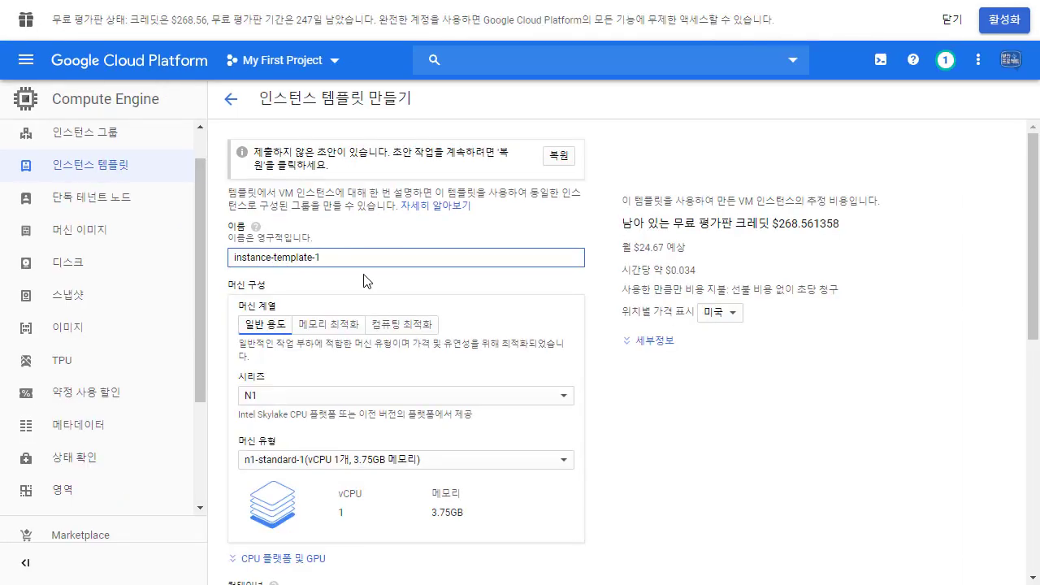
pyautogui.write('U')
pyautogui.write('bunt')
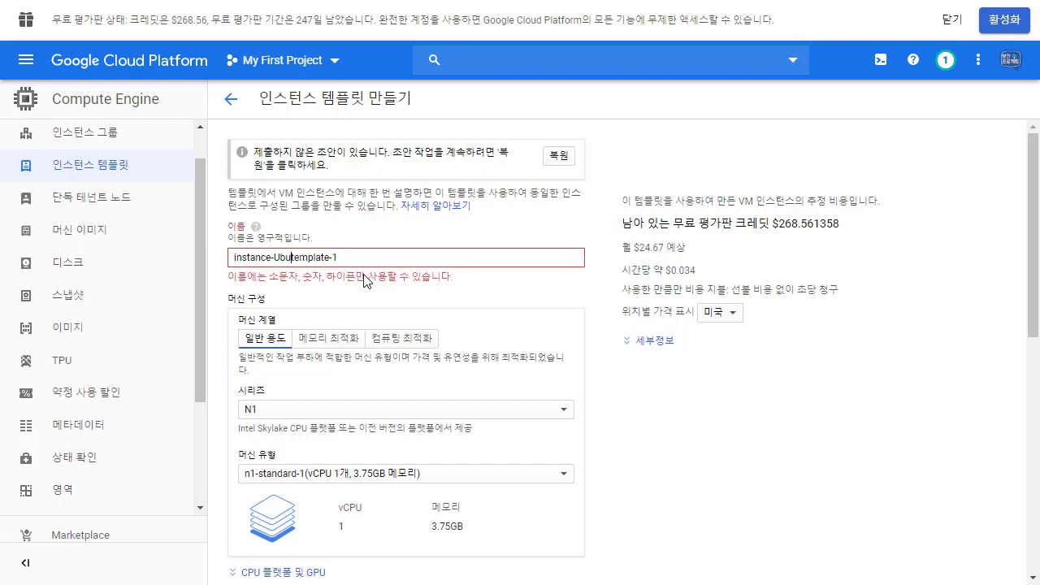
pyautogui.write('u-')
pyautogui.press('Left')
pyautogui.press('Left')
pyautogui.press('Left')
pyautogui.press('BackSpace')
pyautogui.write('u')
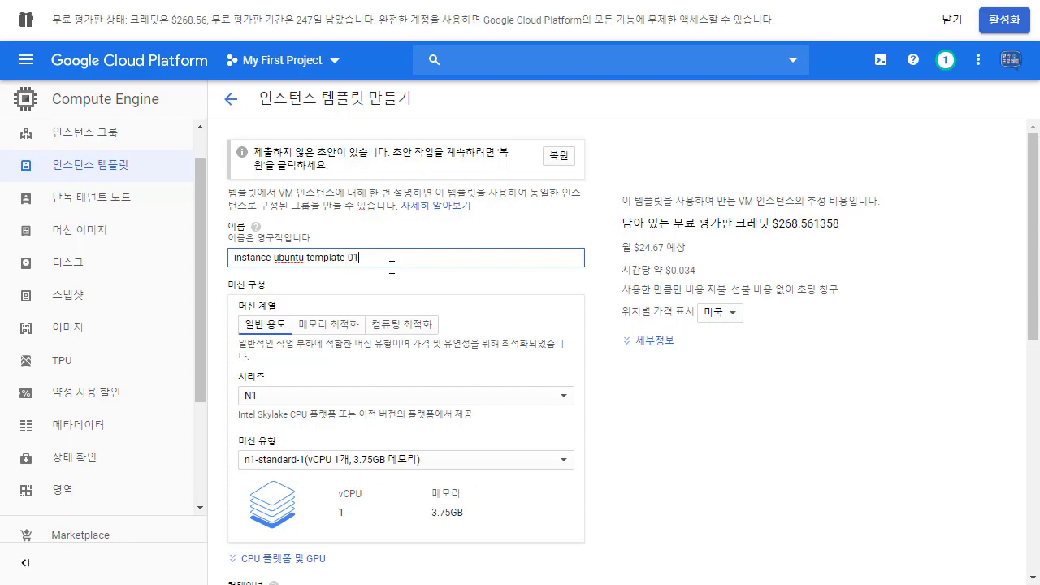
pyautogui.hotkey('ctrl', '+')
pyautogui.hotkey('ctrl', '+')
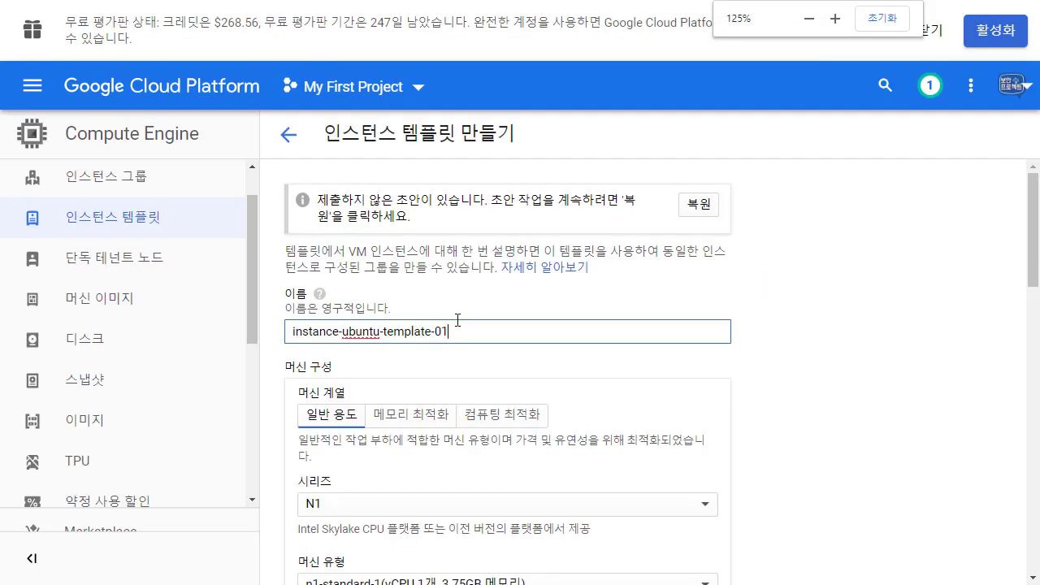
# Review the template's machine configuration, including the series options, without changing them.
pyautogui.scroll(-2, 467, 277)
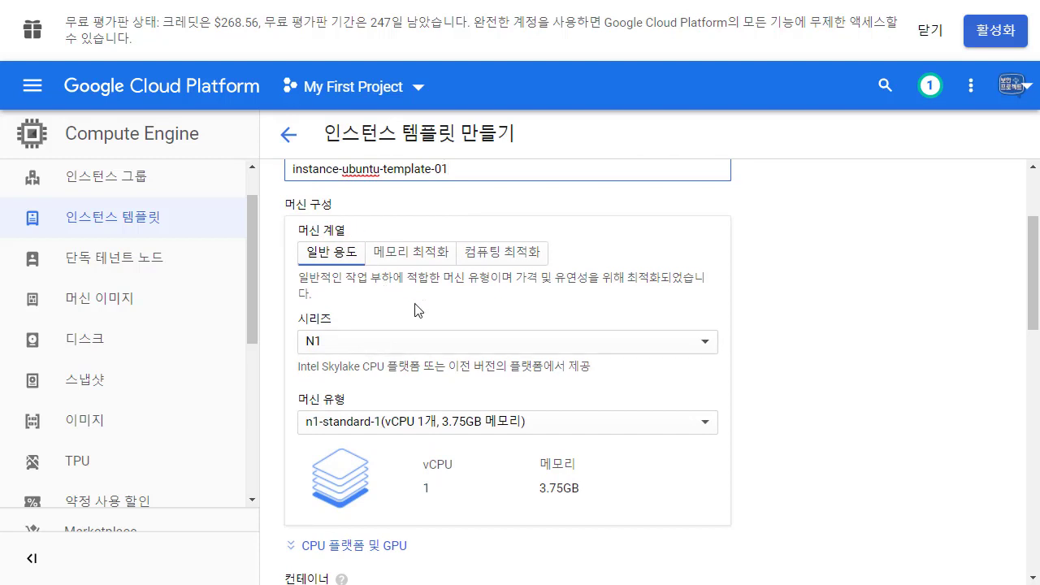
pyautogui.click(455, 349)
pyautogui.click(455, 349)
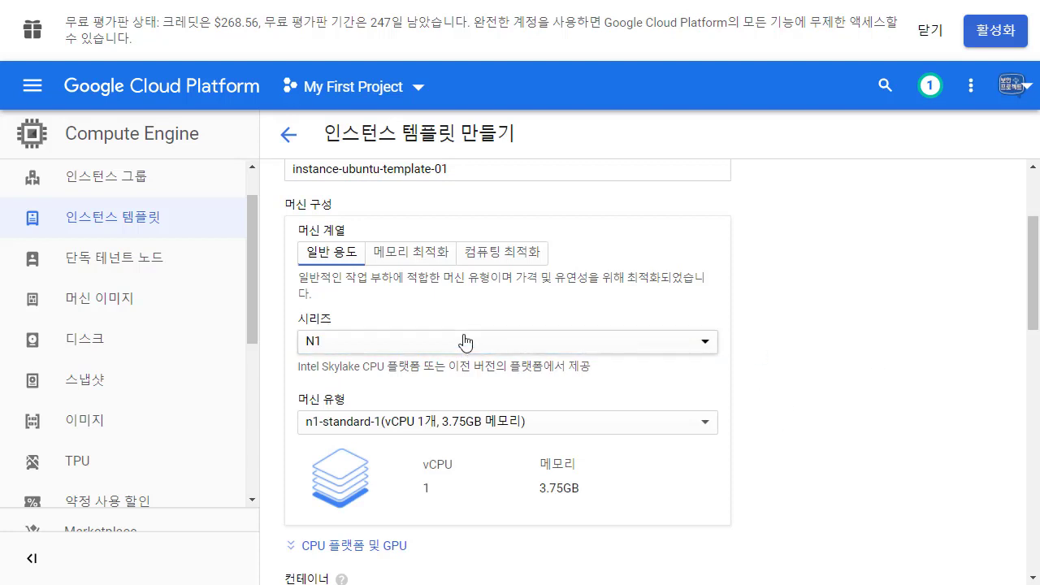
pyautogui.moveTo(274, 199)
pyautogui.mouseDown()
pyautogui.moveTo(717, 463)
pyautogui.moveTo(763, 511)
pyautogui.mouseUp()
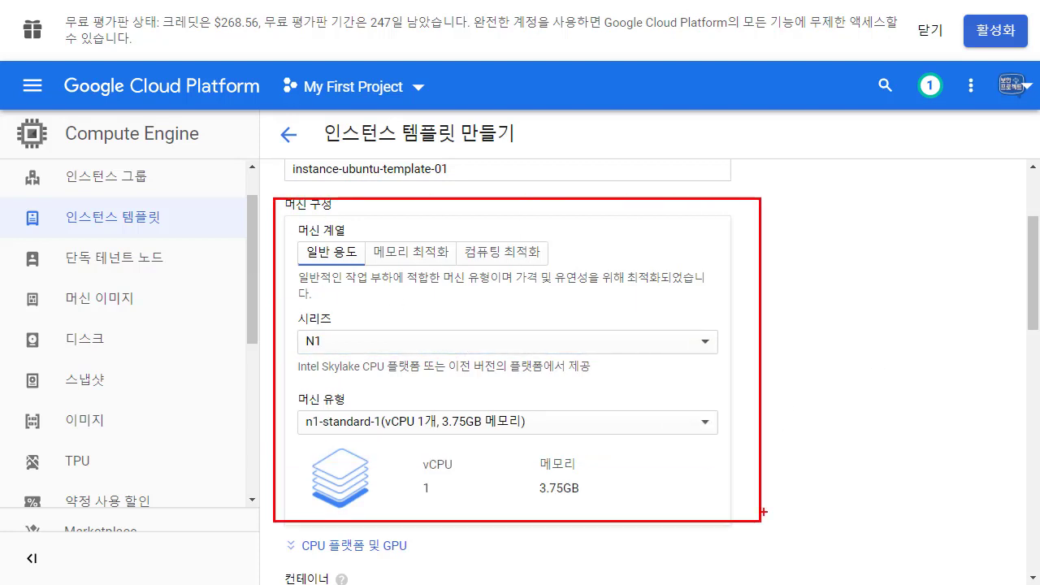
# Open the template's boot disk settings and check the custom images (맞춤 이미지) for My First Project.
pyautogui.scroll(-4, 756, 387)
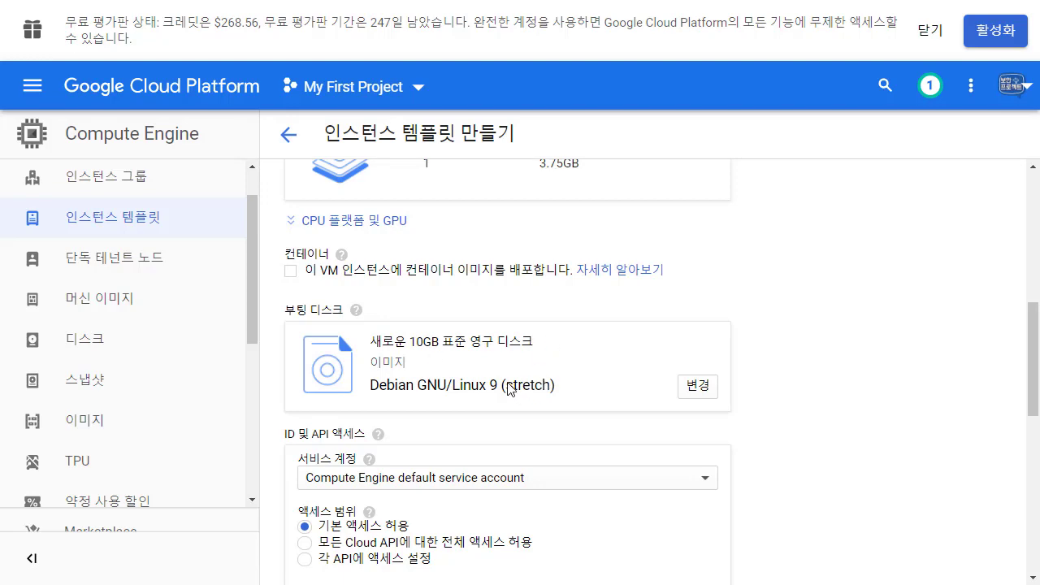
pyautogui.click(697, 386)
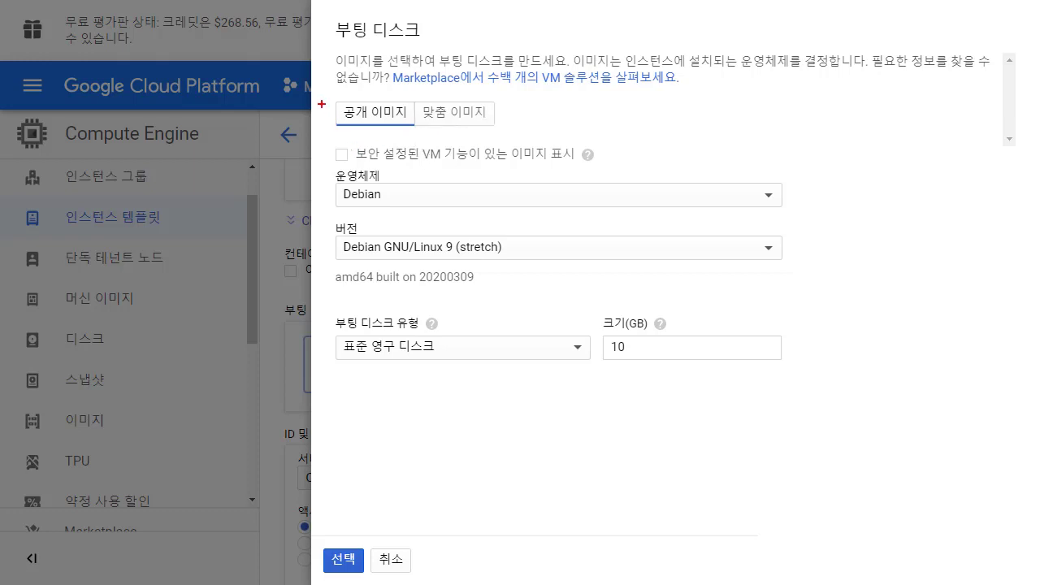
pyautogui.moveTo(310, 96)
pyautogui.mouseDown()
pyautogui.moveTo(382, 133)
pyautogui.moveTo(511, 134)
pyautogui.mouseUp()
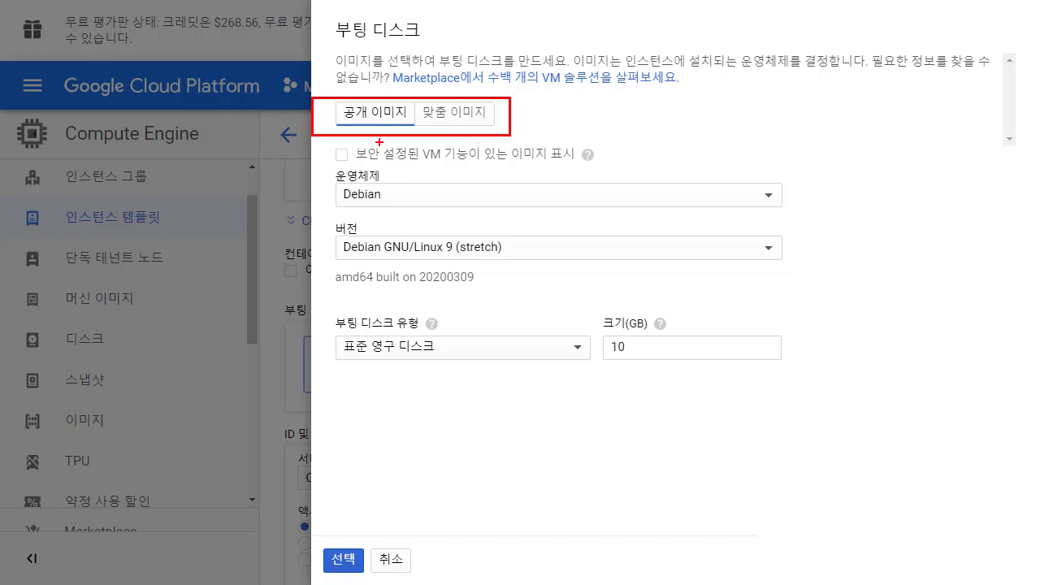
pyautogui.press('Escape')
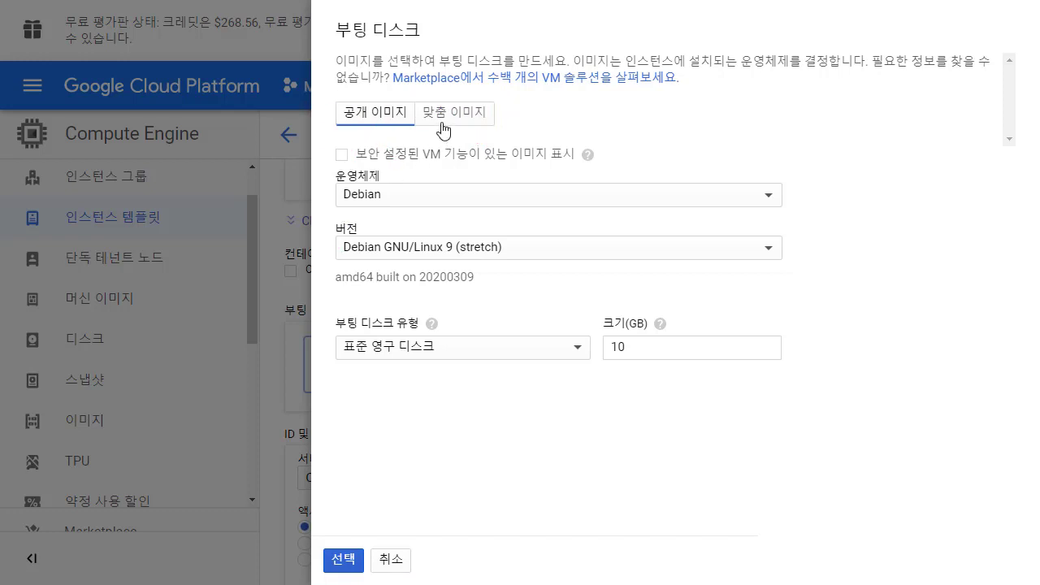
pyautogui.click(445, 126)
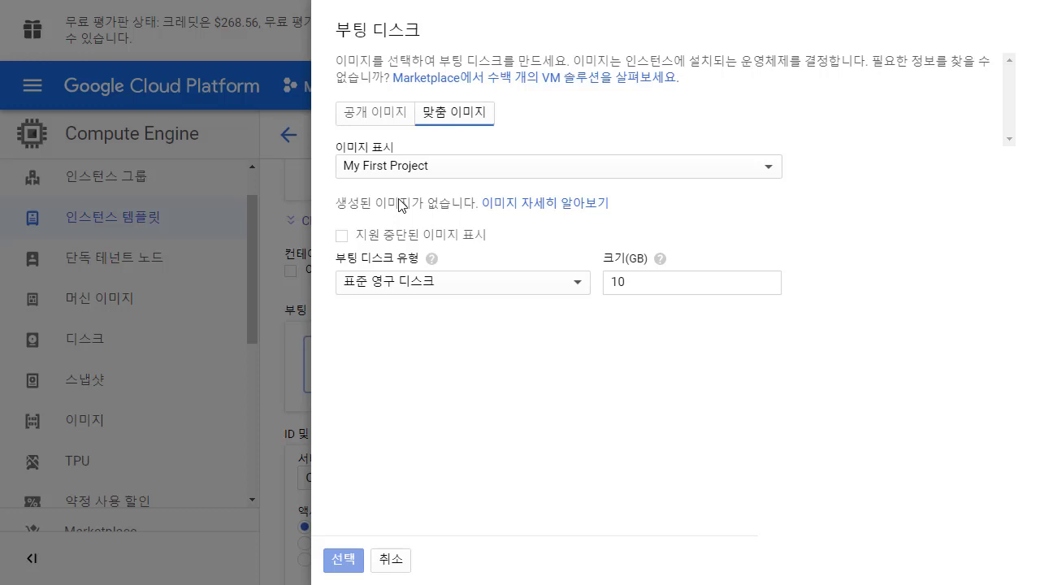
pyautogui.moveTo(338, 205); pyautogui.dragTo(634, 206)
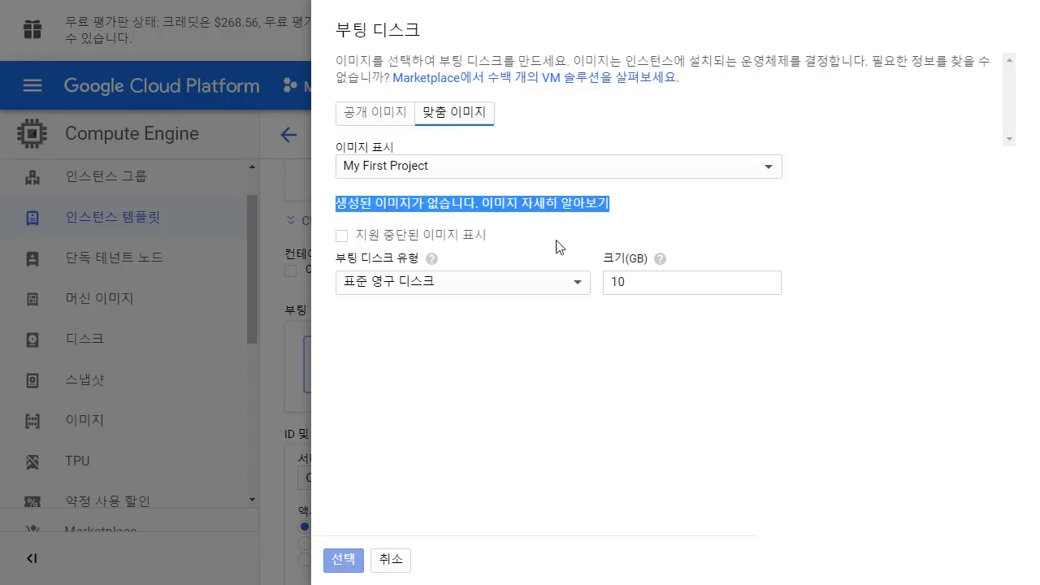
pyautogui.moveTo(322, 188); pyautogui.dragTo(653, 231)
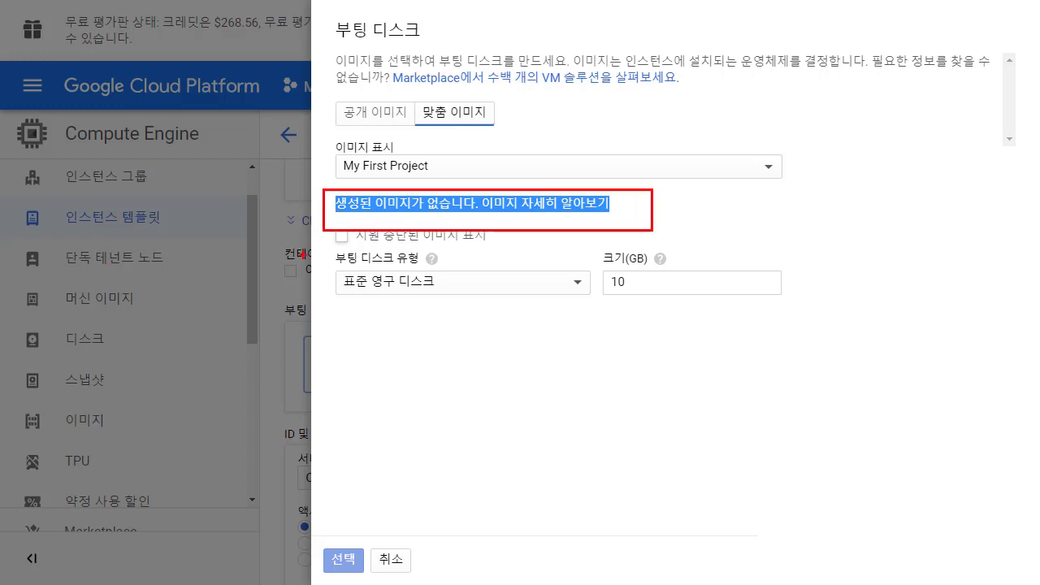
pyautogui.moveTo(184, 352); pyautogui.dragTo(209, 311)
pyautogui.moveTo(122, 429)
pyautogui.mouseDown()
pyautogui.moveTo(132, 423)
pyautogui.moveTo(63, 443)
pyautogui.moveTo(127, 410)
pyautogui.moveTo(115, 447)
pyautogui.mouseUp()
pyautogui.press('Escape')
pyautogui.moveTo(122, 401); pyautogui.dragTo(328, 233)
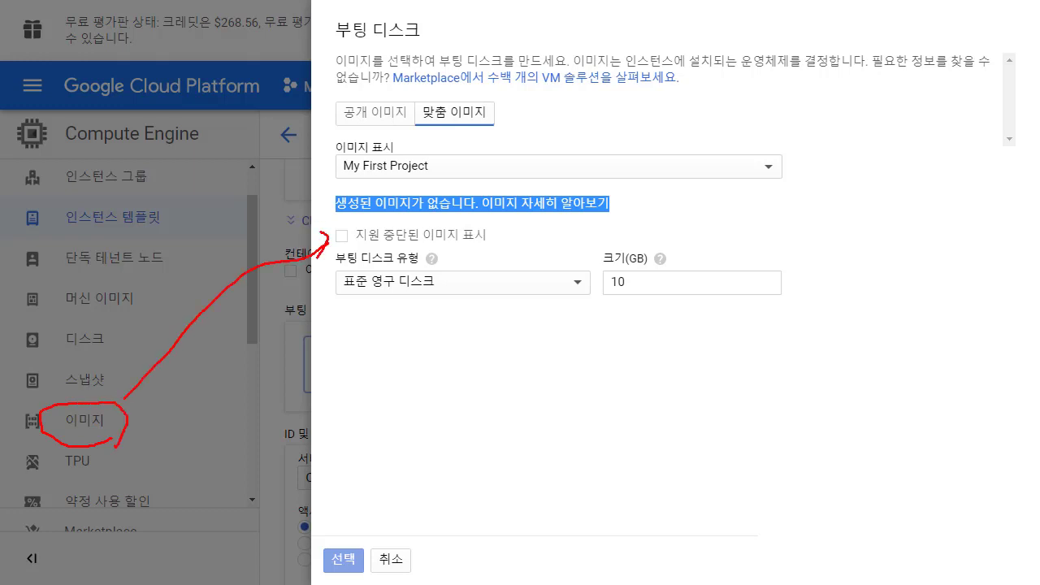
pyautogui.press('Escape')
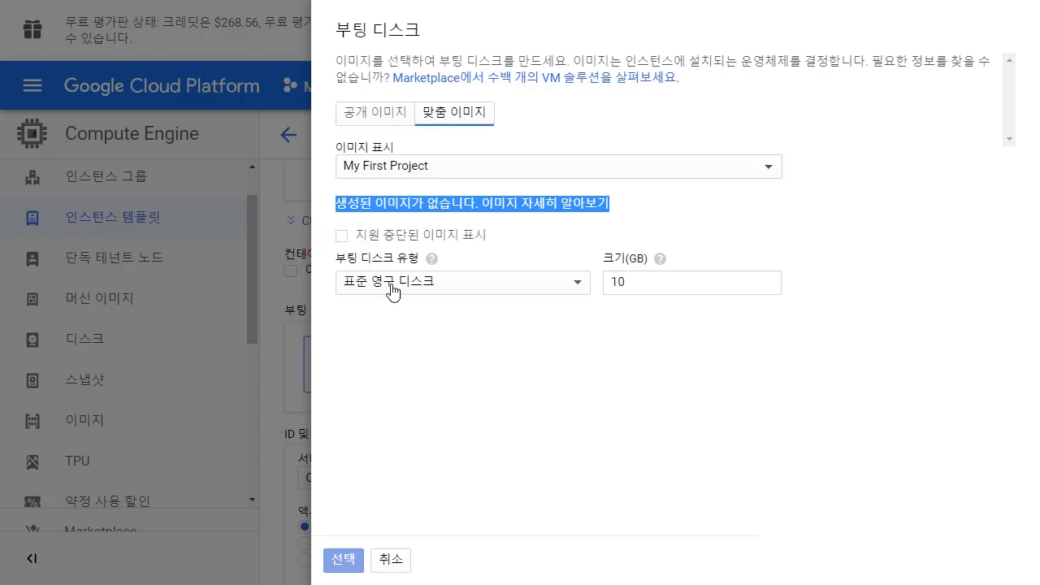
# Cancel the boot disk change and go to Compute Engine's images (이미지) page.
pyautogui.click(390, 559)
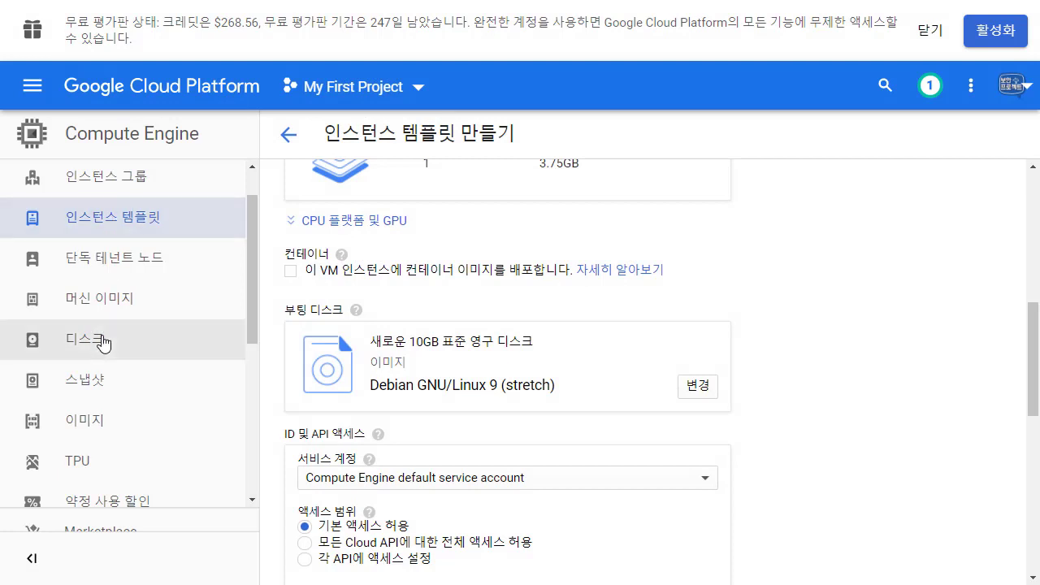
pyautogui.click(100, 423)
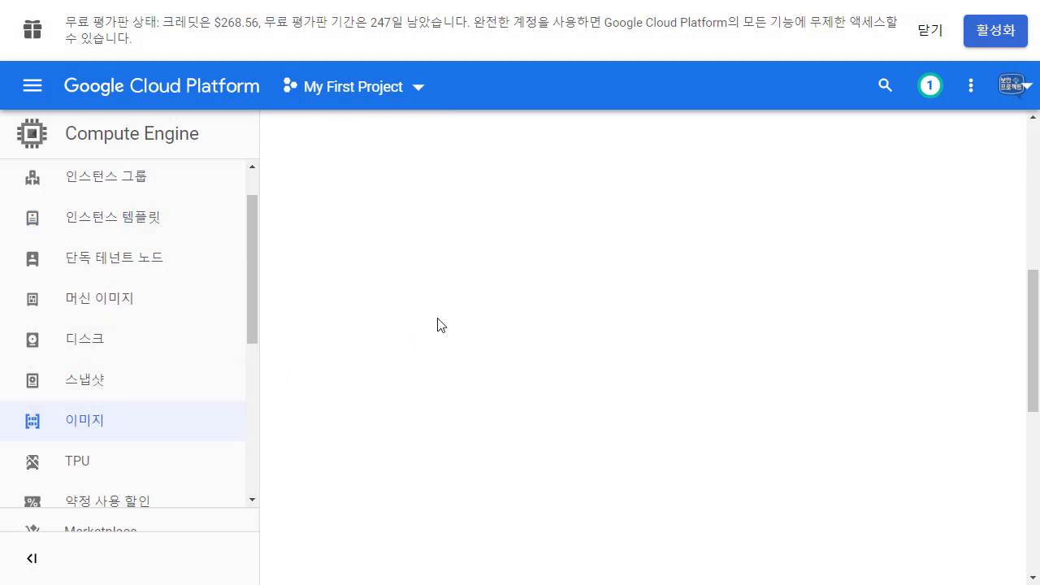
# Switch to Notepad and review the notes about instances (인스턴스) and 스냅샷01.
pyautogui.click(661, 566)
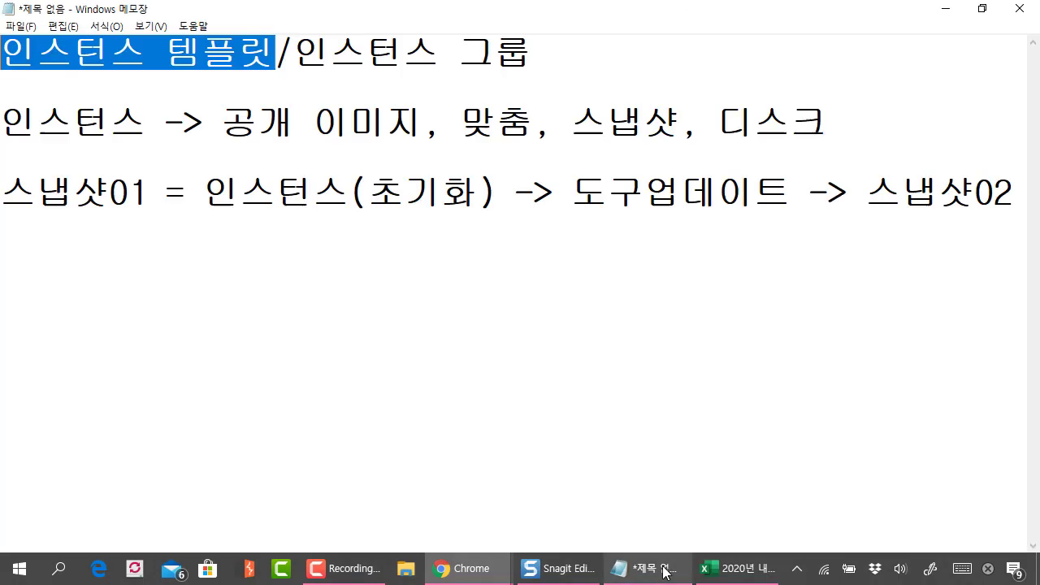
pyautogui.click(276, 248)
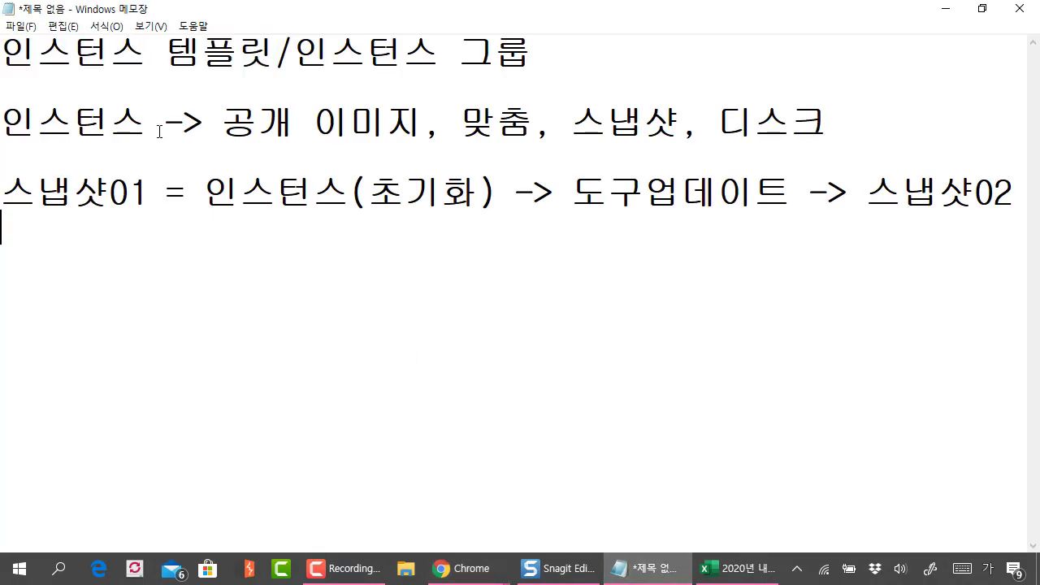
pyautogui.moveTo(151, 124); pyautogui.dragTo(48, 143)
pyautogui.click(106, 161)
pyautogui.moveTo(154, 203); pyautogui.dragTo(3, 193)
pyautogui.click(282, 242)
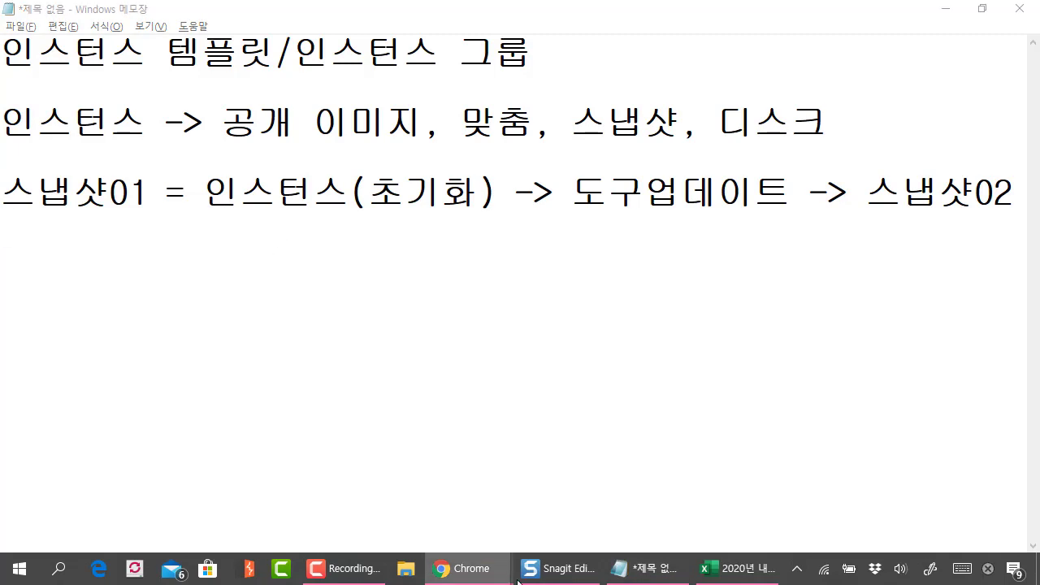
# Return to the images page in Chrome and open the form for creating a new image with its name field active.
pyautogui.moveTo(459, 582)
pyautogui.click(543, 510)
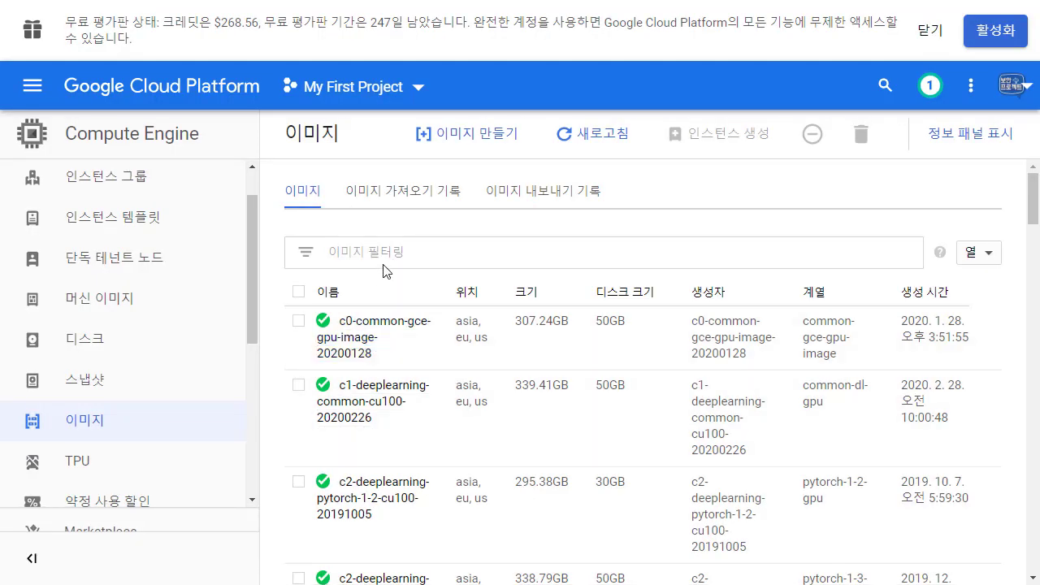
pyautogui.hotkey('ctrl', '-')
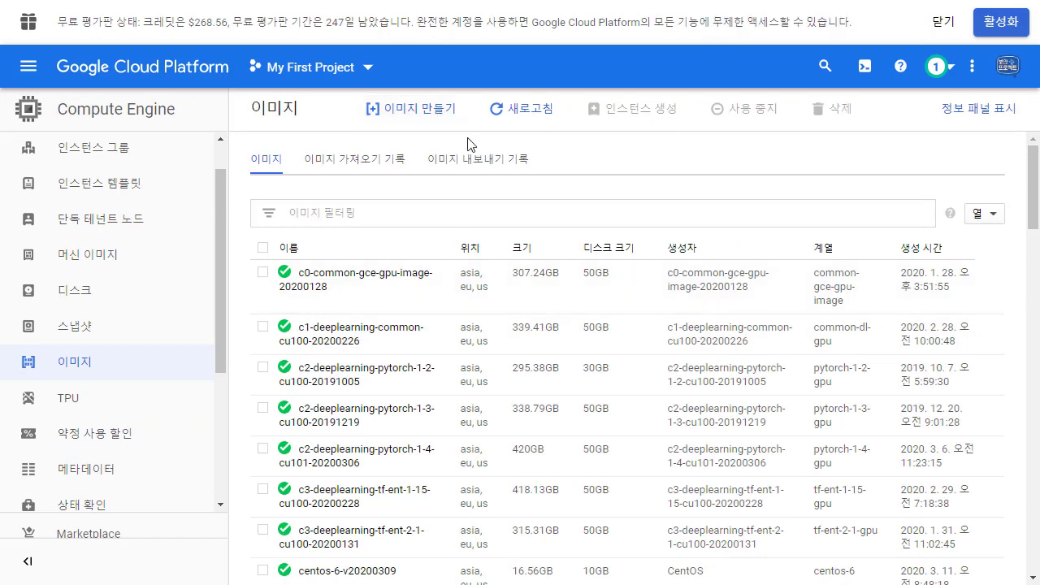
pyautogui.click(397, 120)
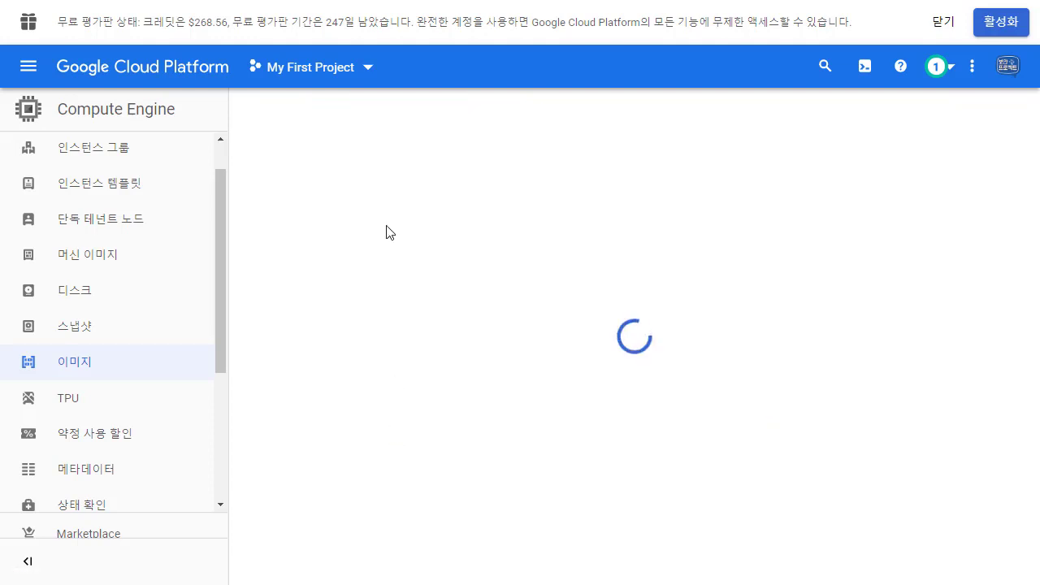
pyautogui.click(336, 193)
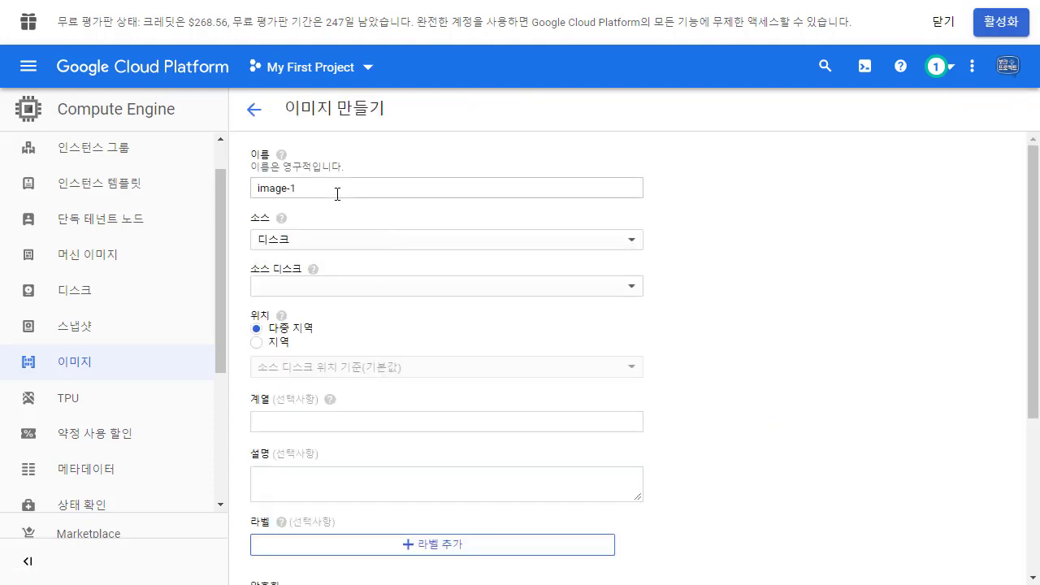
# Name the new image image-ubuntu-01.
pyautogui.hotkey('shift', 'Home')
pyautogui.click(347, 184)
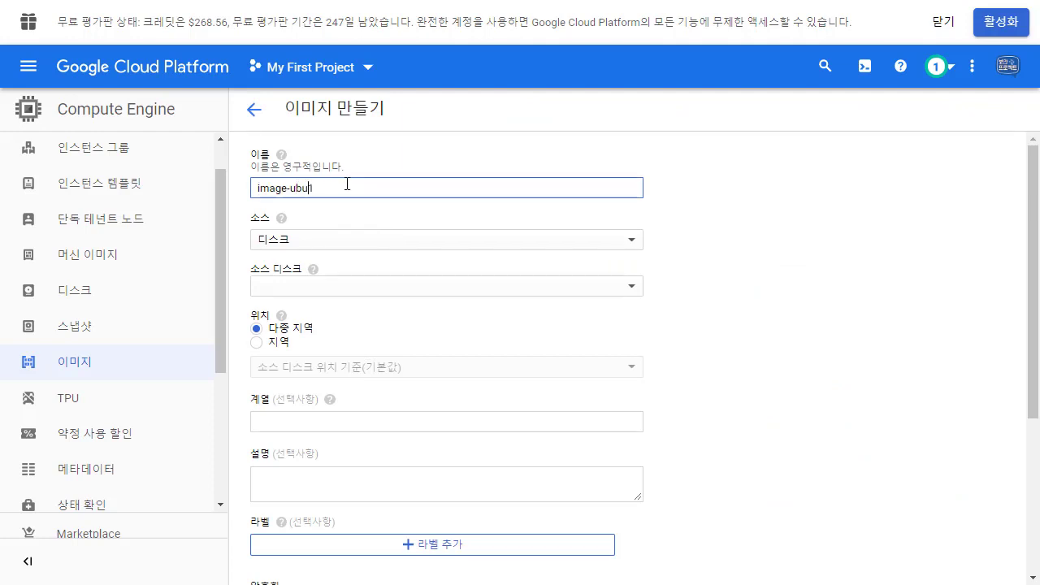
pyautogui.write('-')
pyautogui.hotkey('ctrl', '+')
pyautogui.hotkey('ctrl', '+')
pyautogui.hotkey('ctrl', '+')
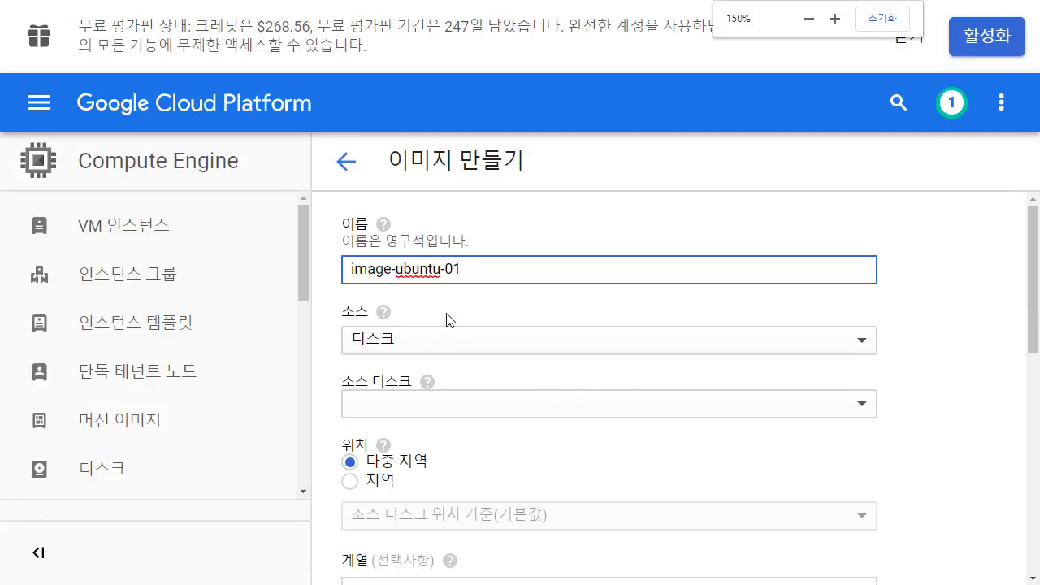
pyautogui.scroll(-1, 448, 317)
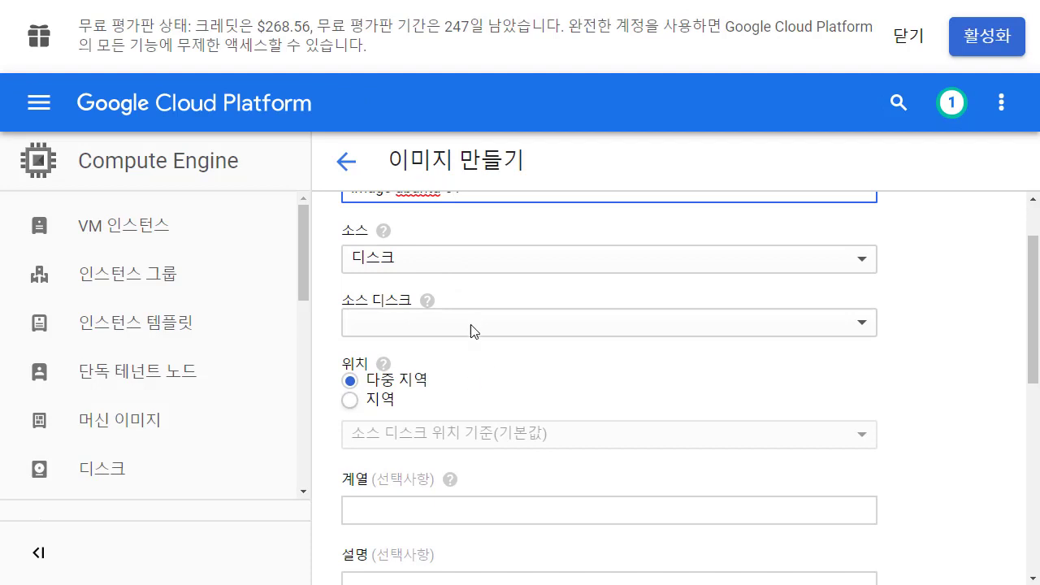
pyautogui.write('0')
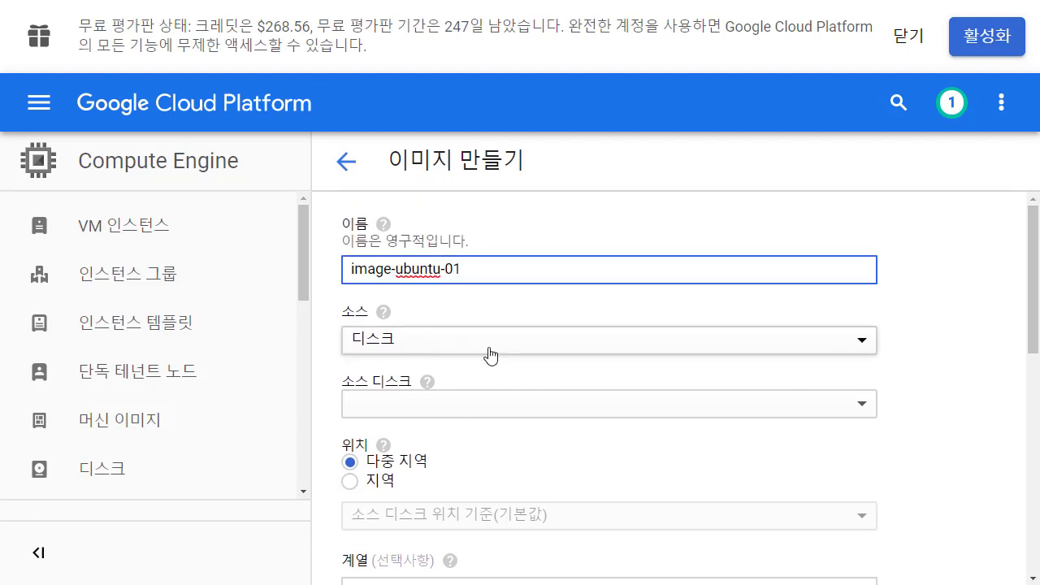
# Set the image's source (소스) to 스냅샷 and choose snapshot-01-ubuntu as the source snapshot.
pyautogui.click(450, 341)
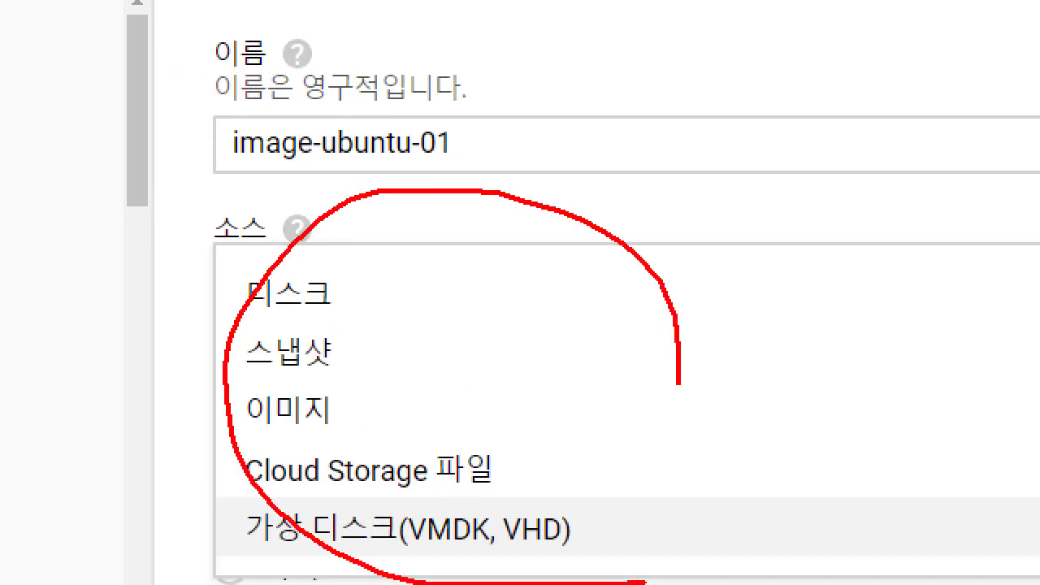
pyautogui.press('Escape')
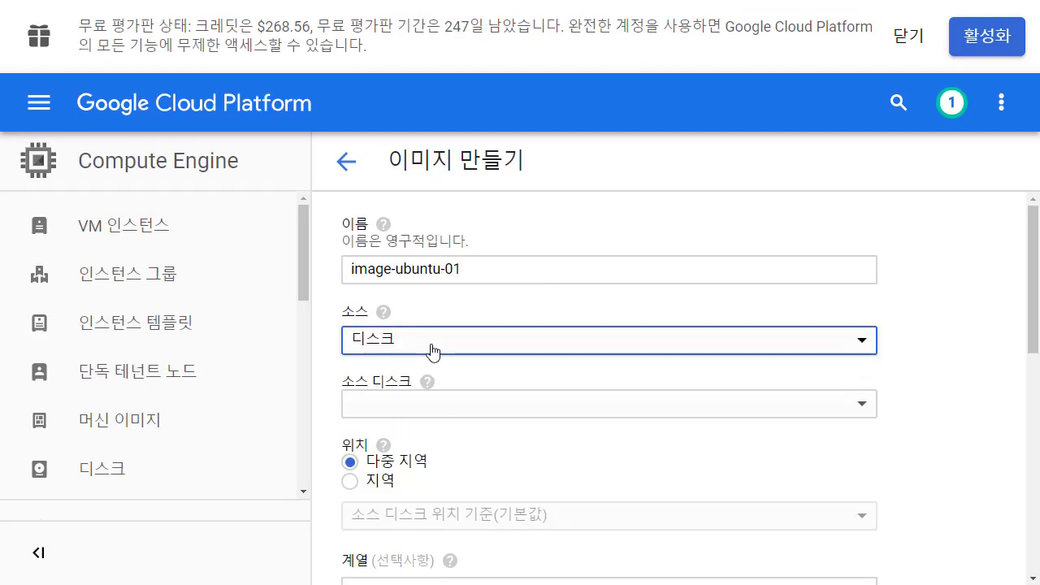
pyautogui.click(432, 350)
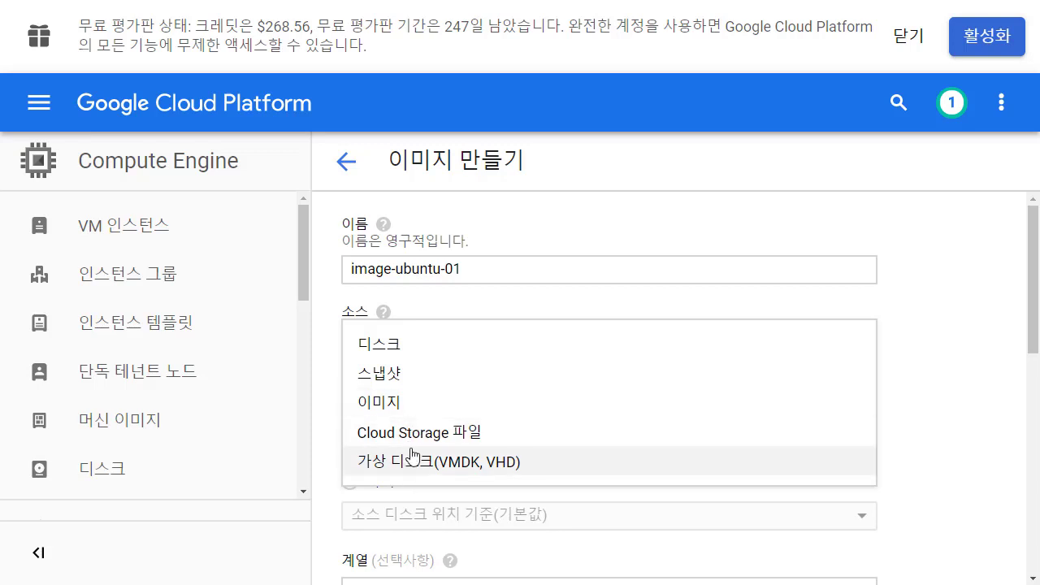
pyautogui.click(399, 376)
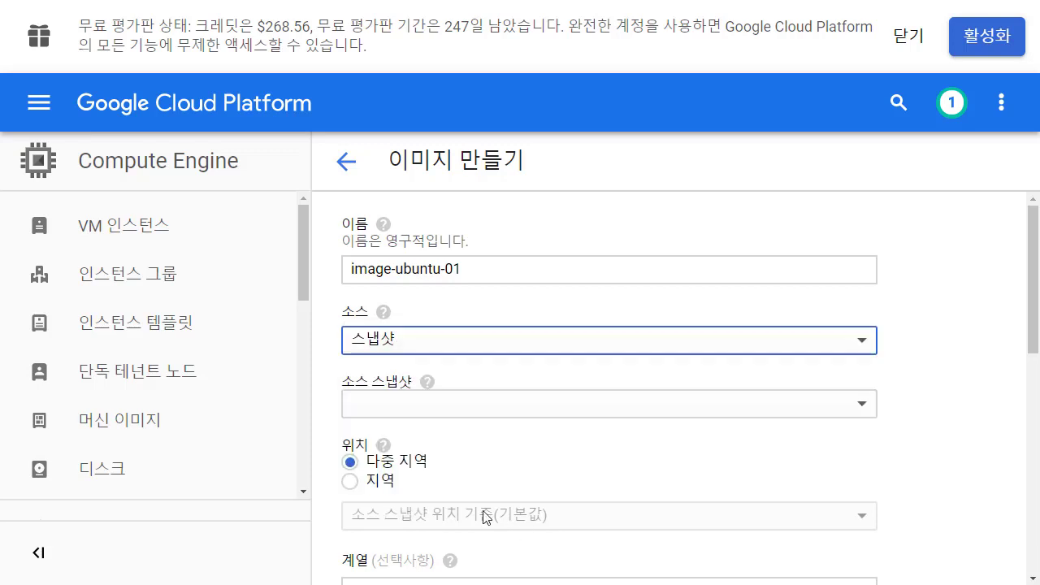
pyautogui.click(515, 413)
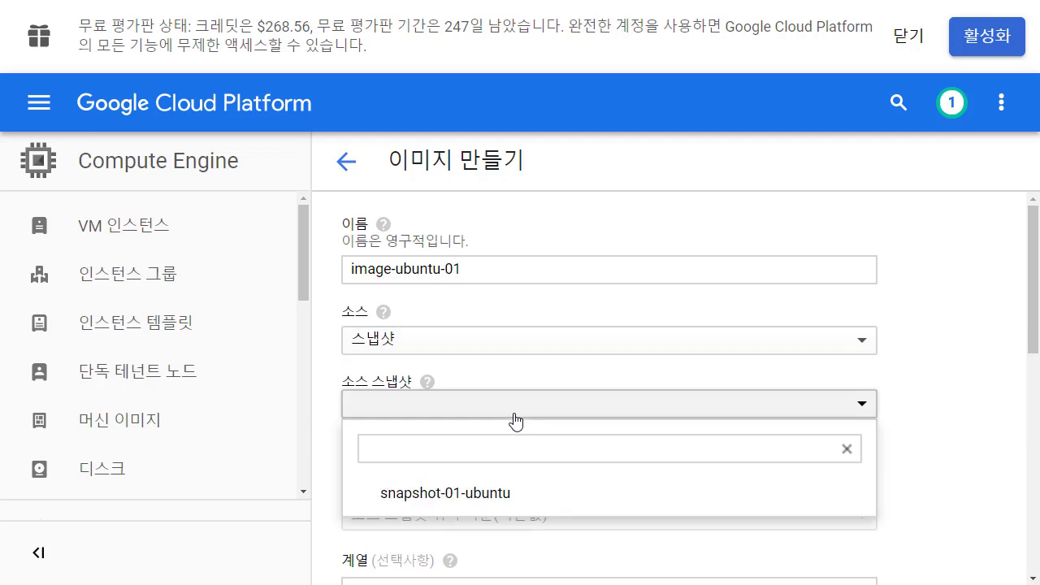
pyautogui.click(488, 496)
pyautogui.hotkey('ctrl', '-')
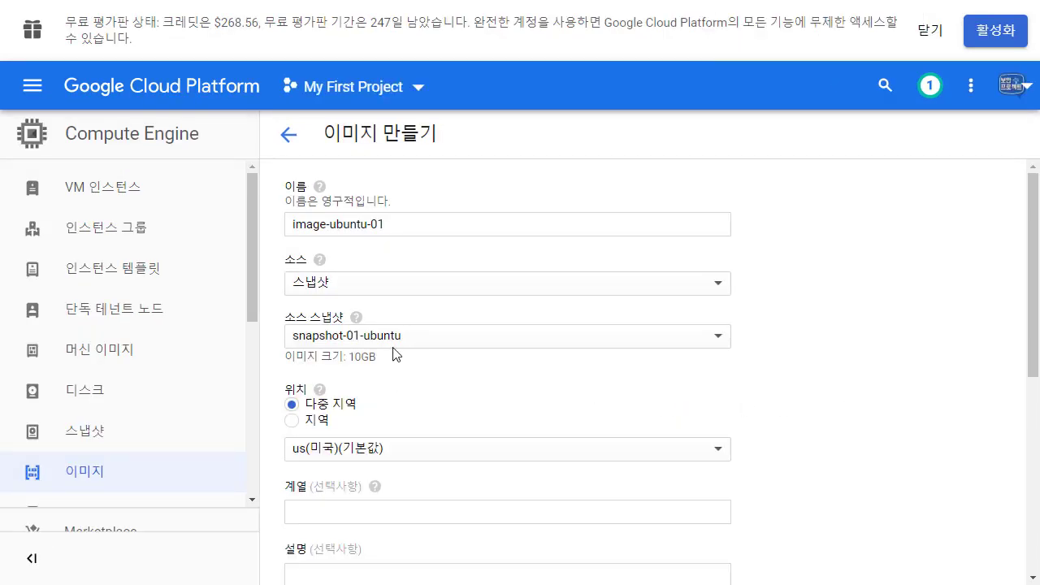
pyautogui.click(368, 291)
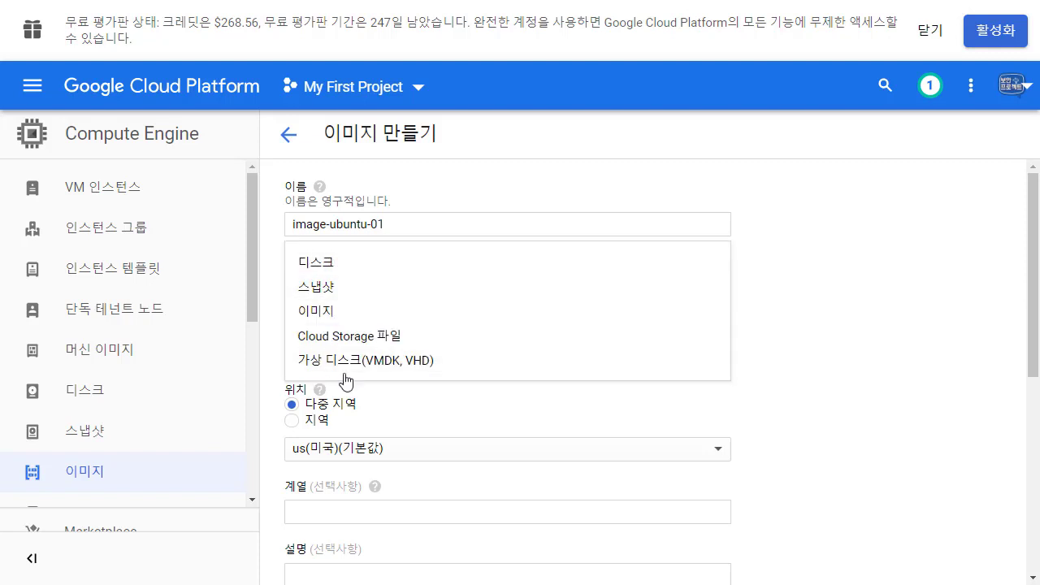
pyautogui.click(792, 265)
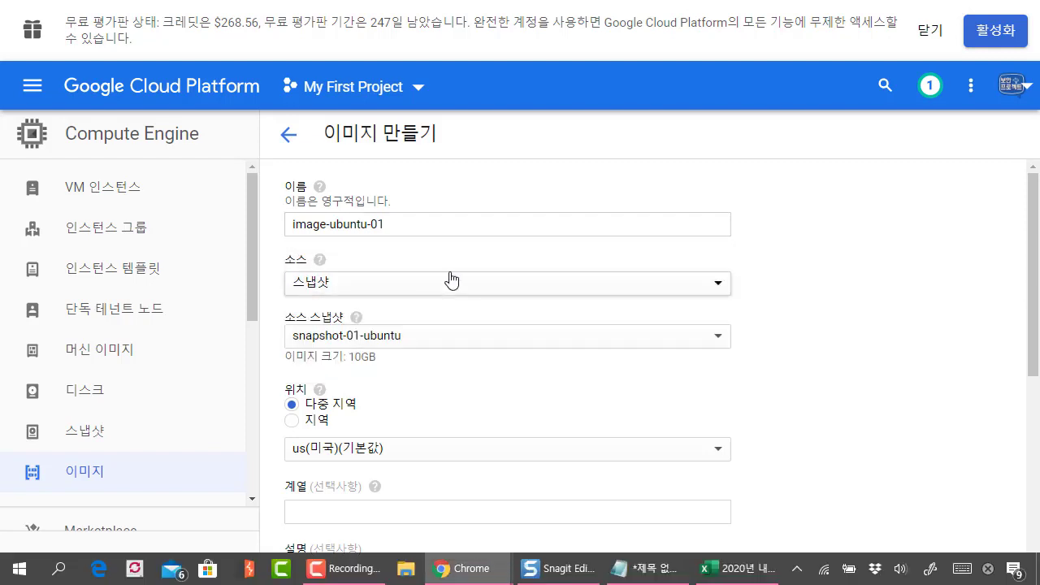
# Switch to Notepad, review the notes on instance (인스턴스) sources and snapshots (스냅샷), and return to the image form in Chrome.
pyautogui.hotkey('alt', 'Tab')
pyautogui.hotkey('alt', 'Tab')
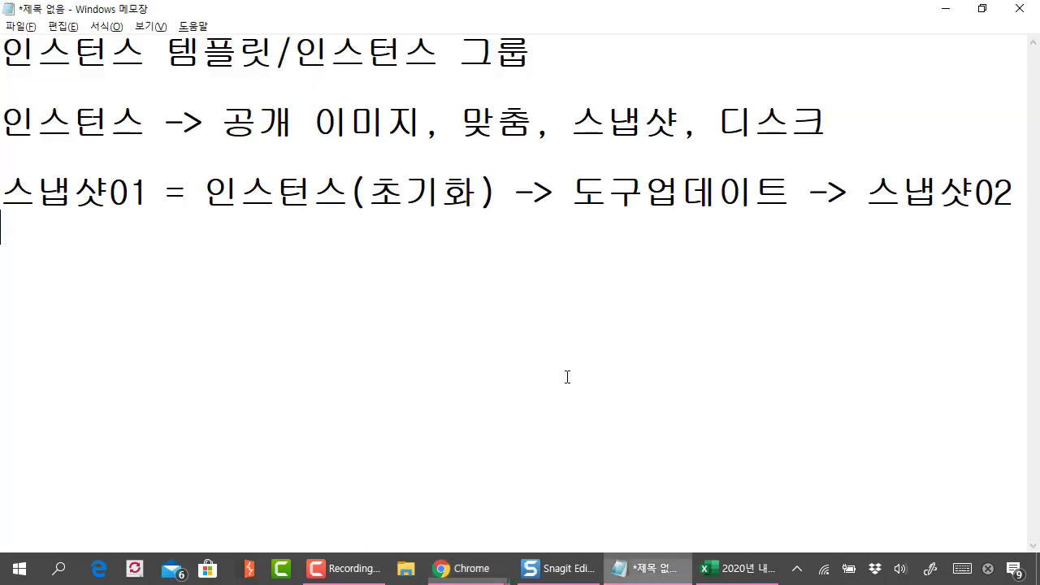
pyautogui.hotkey('ctrl', 'z')
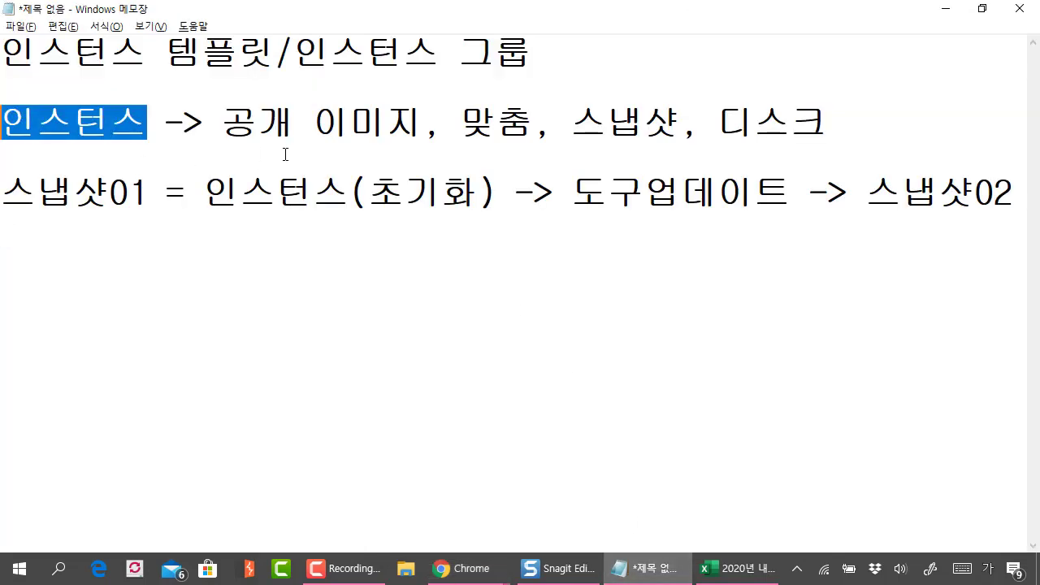
pyautogui.click(286, 154)
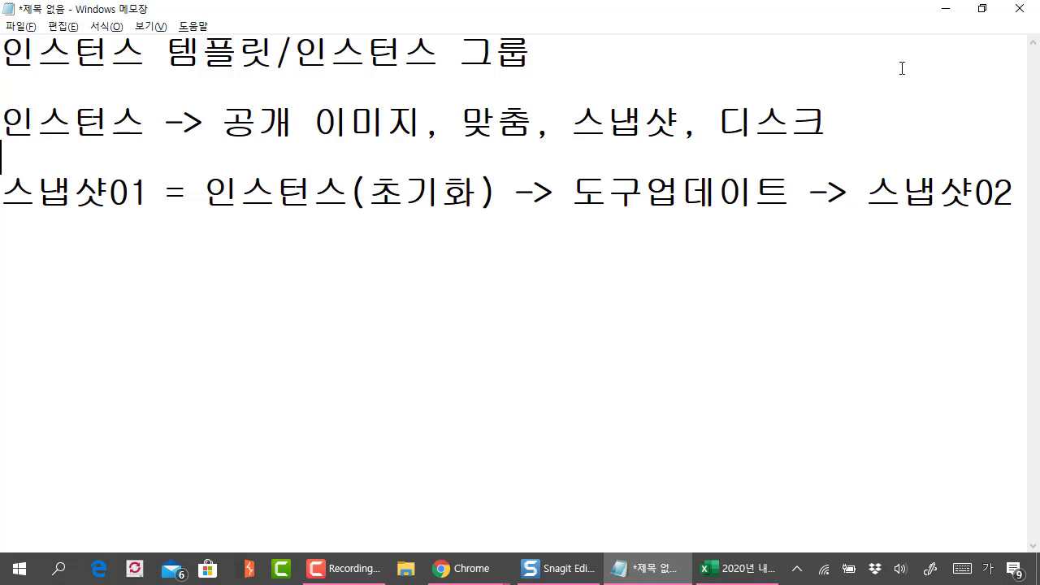
pyautogui.click(943, 16)
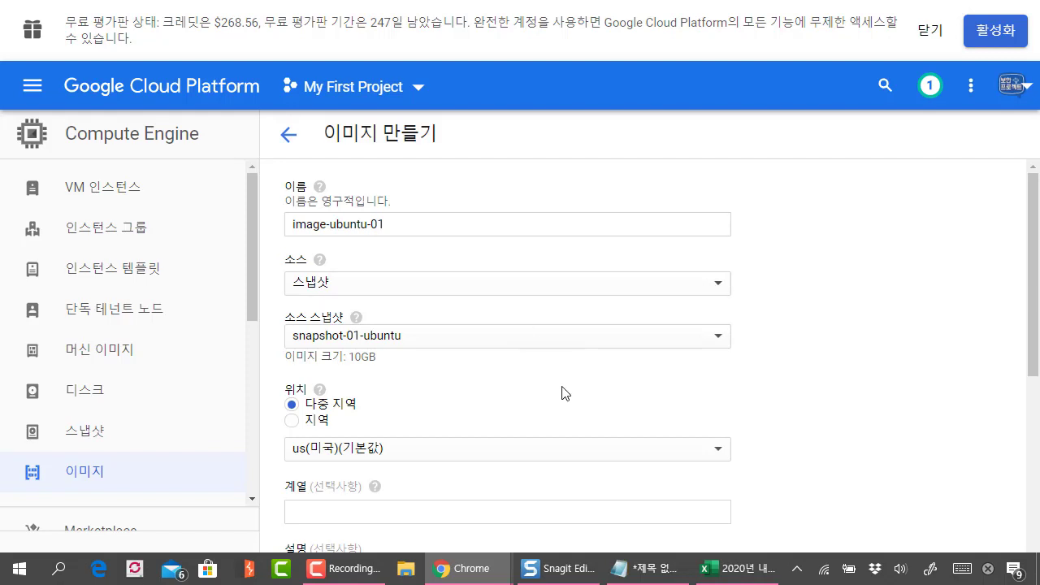
# Check which multi-region (다중 지역) locations are available for storing the image.
pyautogui.scroll(-1, 566, 387)
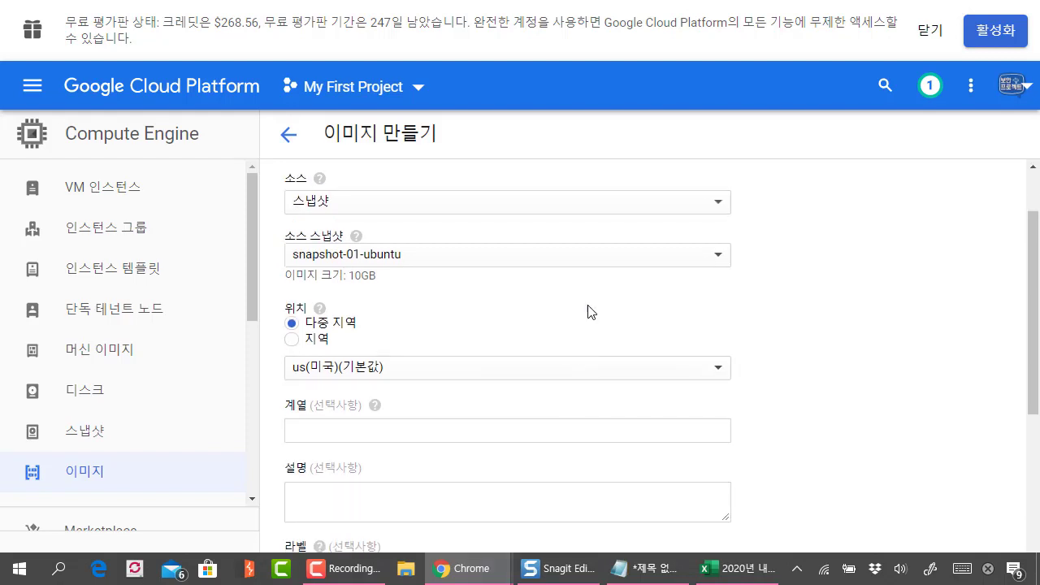
pyautogui.click(390, 373)
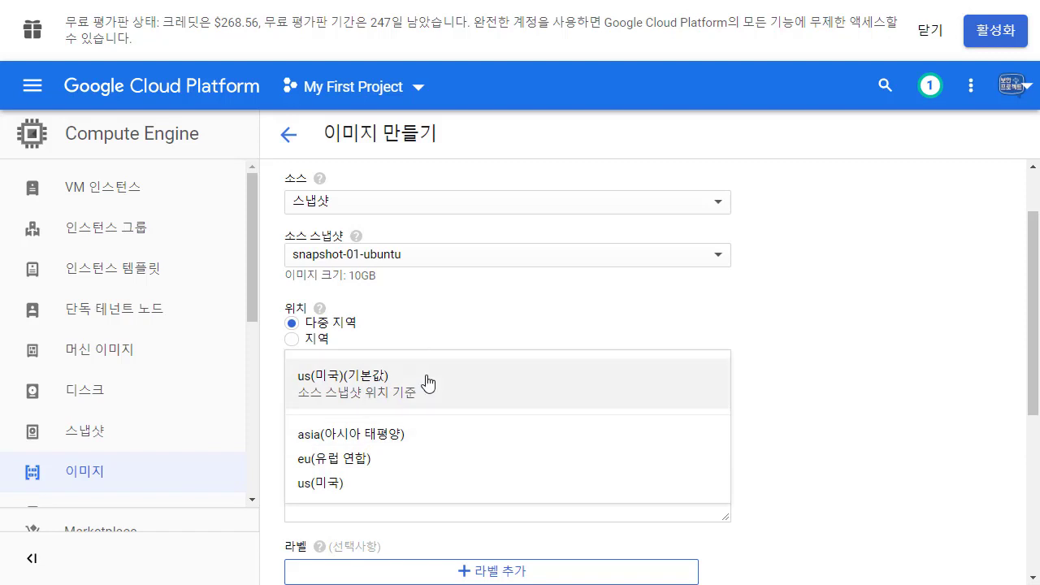
pyautogui.click(785, 360)
pyautogui.scroll(-2, 731, 333)
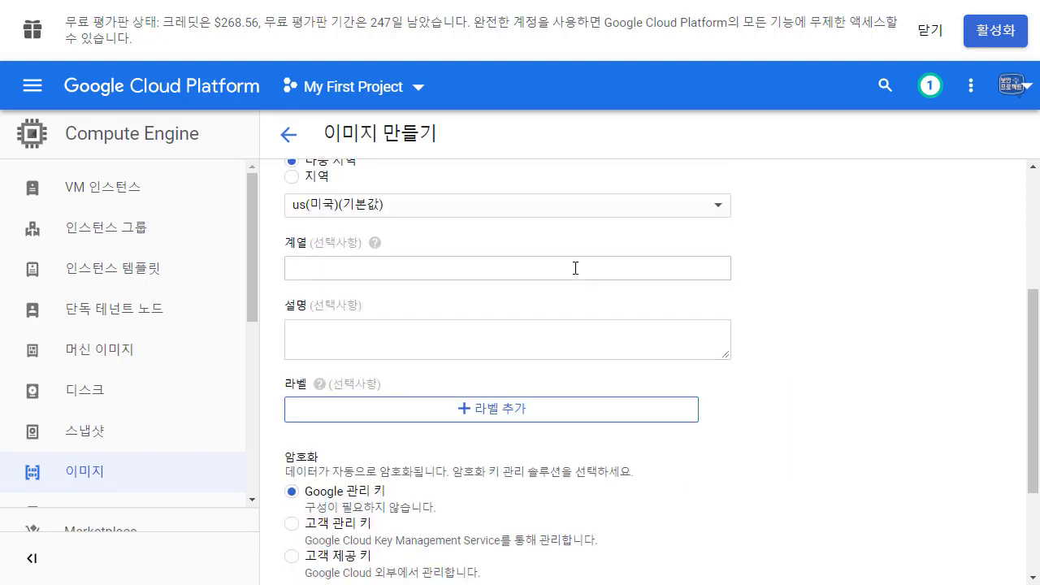
# Enter the image's description (설명) as 우분투 인스턴스 템플릿 첫번째.
pyautogui.click(514, 336)
pyautogui.scroll(3, 476, 338)
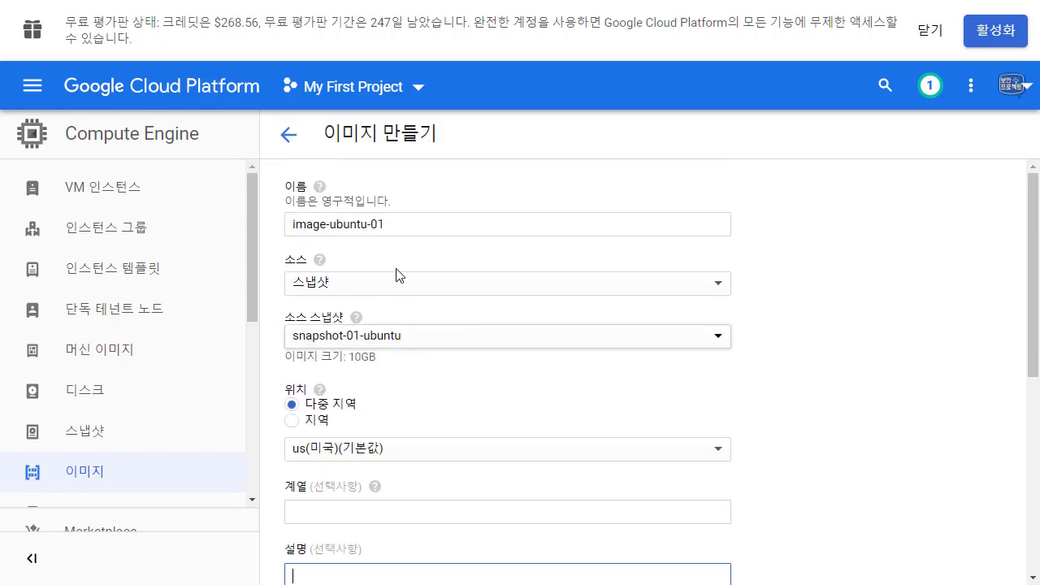
pyautogui.click(399, 225)
pyautogui.moveTo(399, 225); pyautogui.dragTo(257, 266)
pyautogui.scroll(-2, 447, 414)
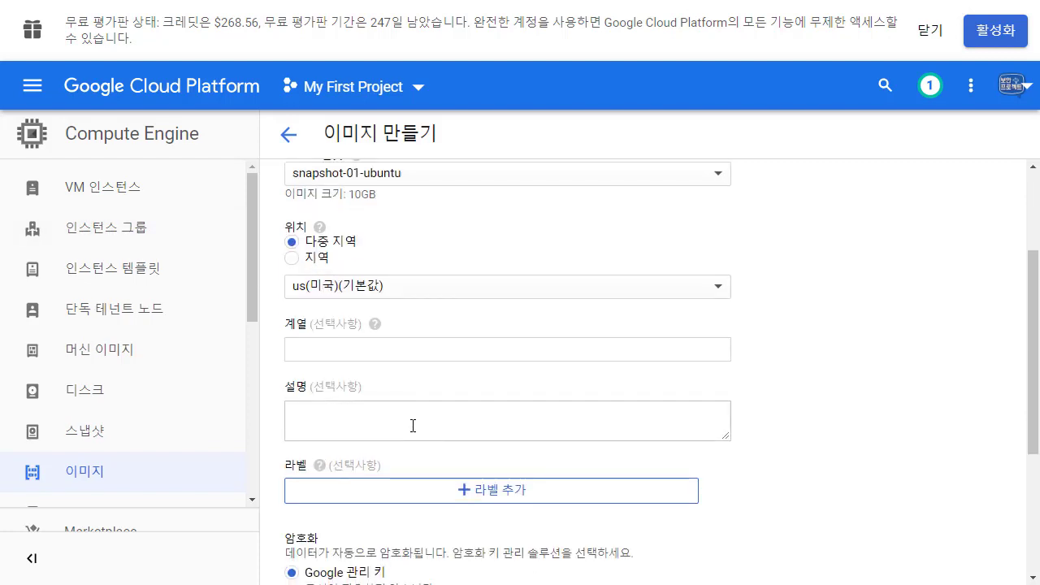
pyautogui.click(414, 425)
pyautogui.write('유뵈')
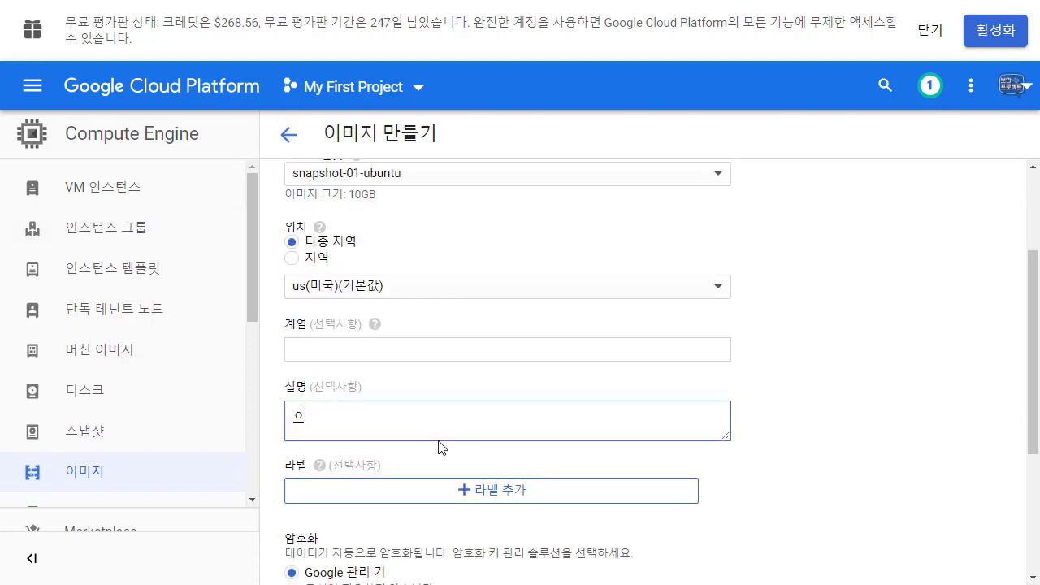
pyautogui.press('BackSpace')
pyautogui.write('우분트')
pyautogui.write(' 인스턴')
pyautogui.write('스 템플')
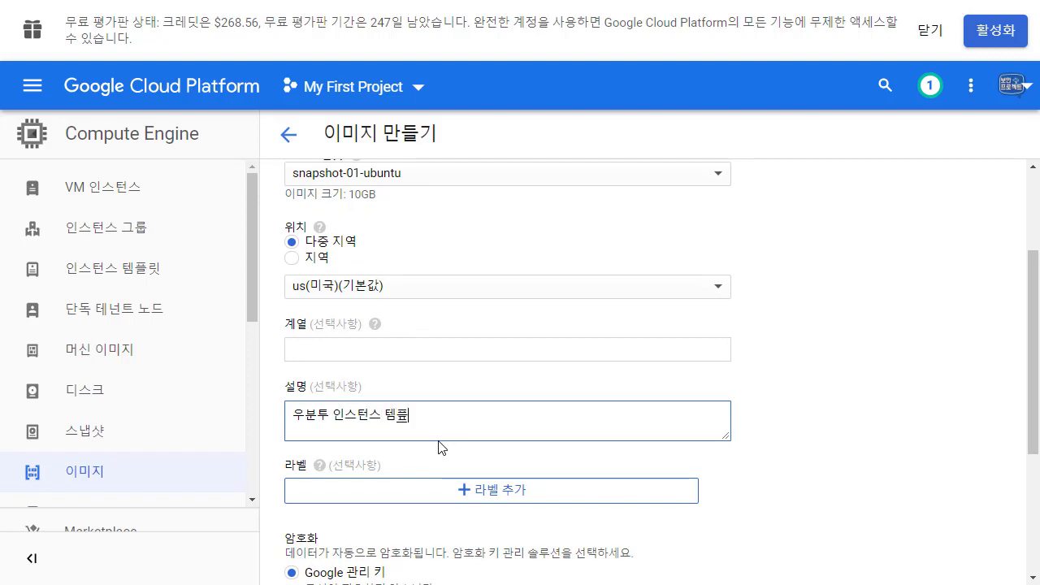
pyautogui.write('릿 첫번째')
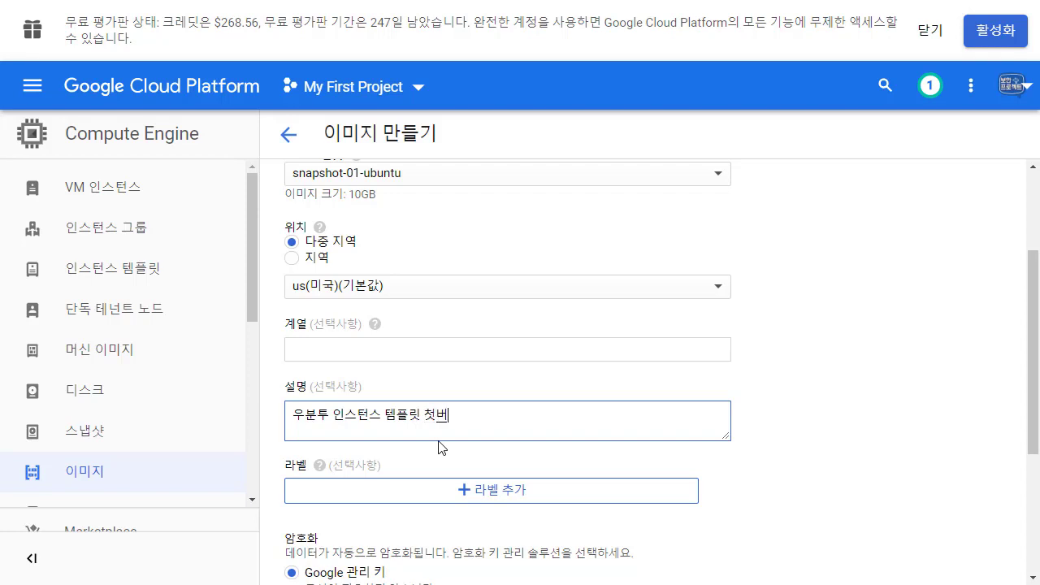
pyautogui.scroll(-2, 700, 286)
pyautogui.click(735, 385)
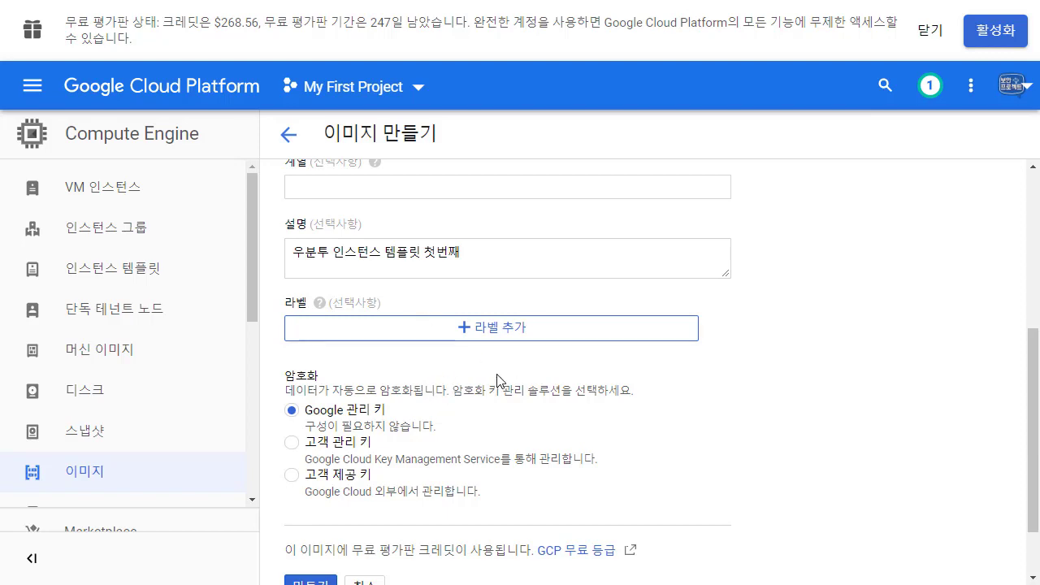
# Review the image's name, source, location and encryption settings, and create the image.
pyautogui.scroll(-1, 499, 381)
pyautogui.scroll(5, 412, 358)
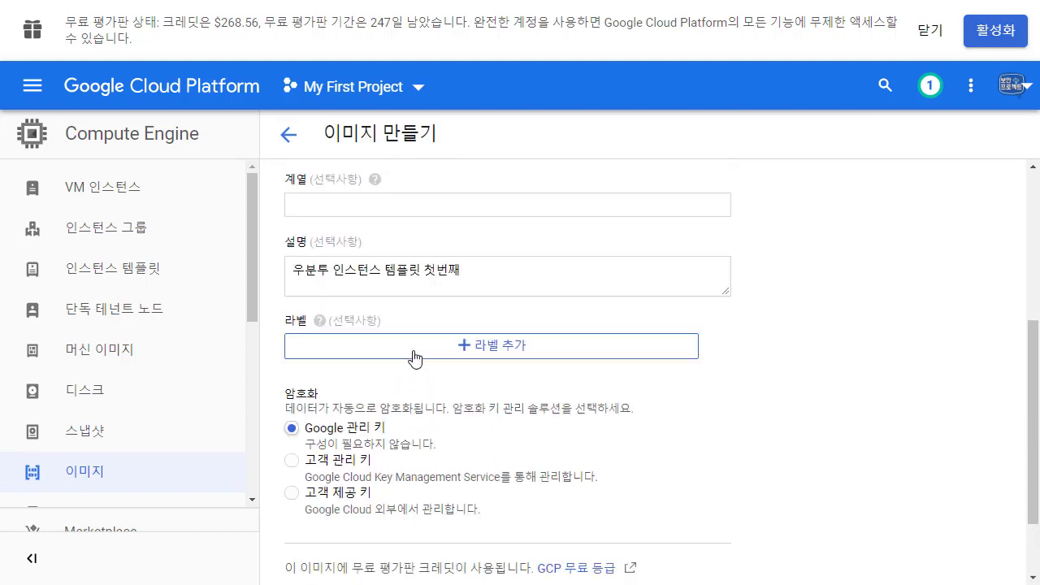
pyautogui.scroll(-5, 415, 358)
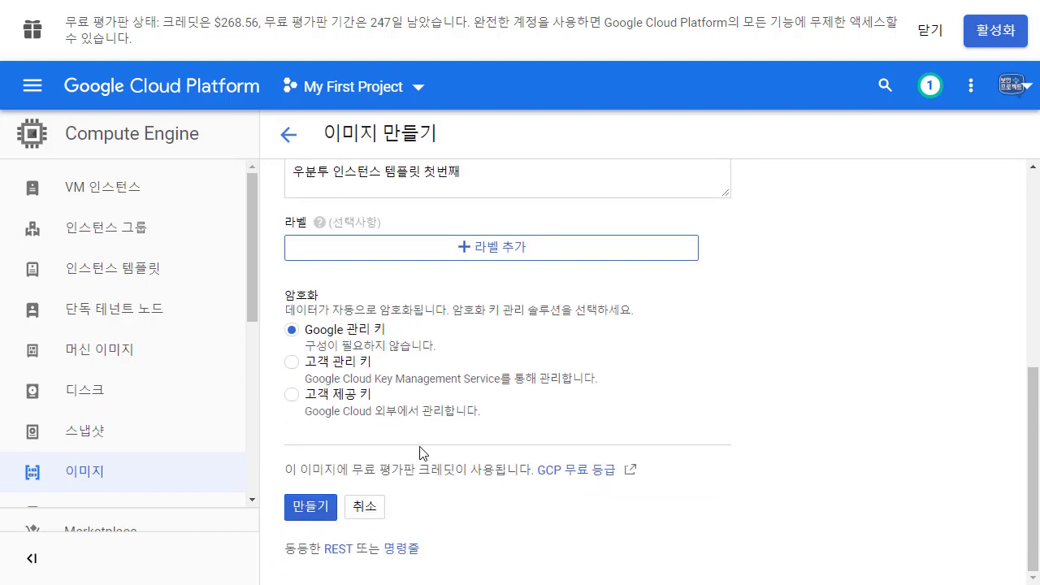
pyautogui.scroll(5, 592, 401)
pyautogui.hotkey('ctrl', '+')
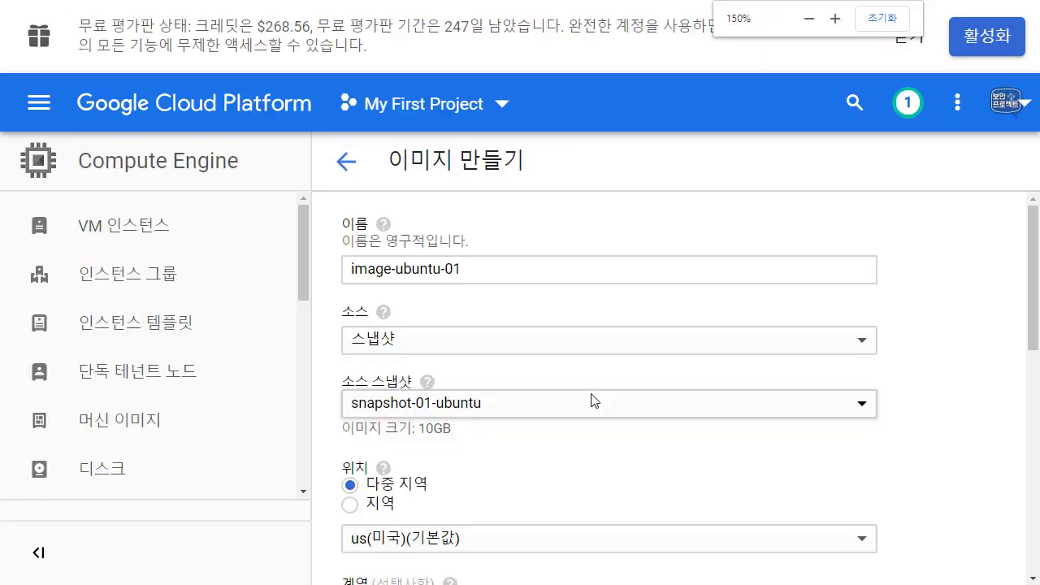
pyautogui.hotkey('ctrl', '-')
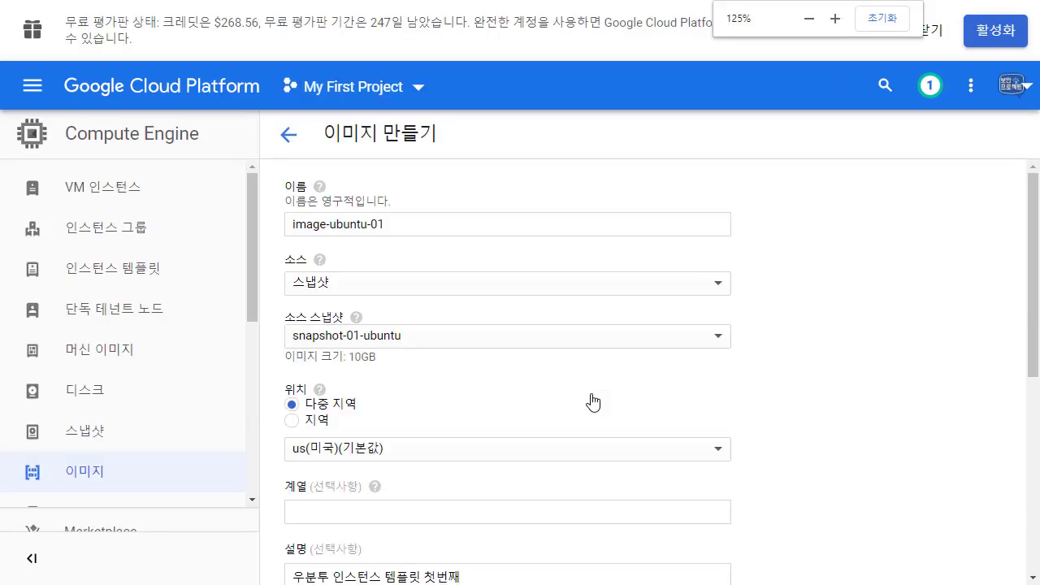
pyautogui.hotkey('ctrl', '+')
pyautogui.hotkey('ctrl', '-')
pyautogui.scroll(-5, 580, 395)
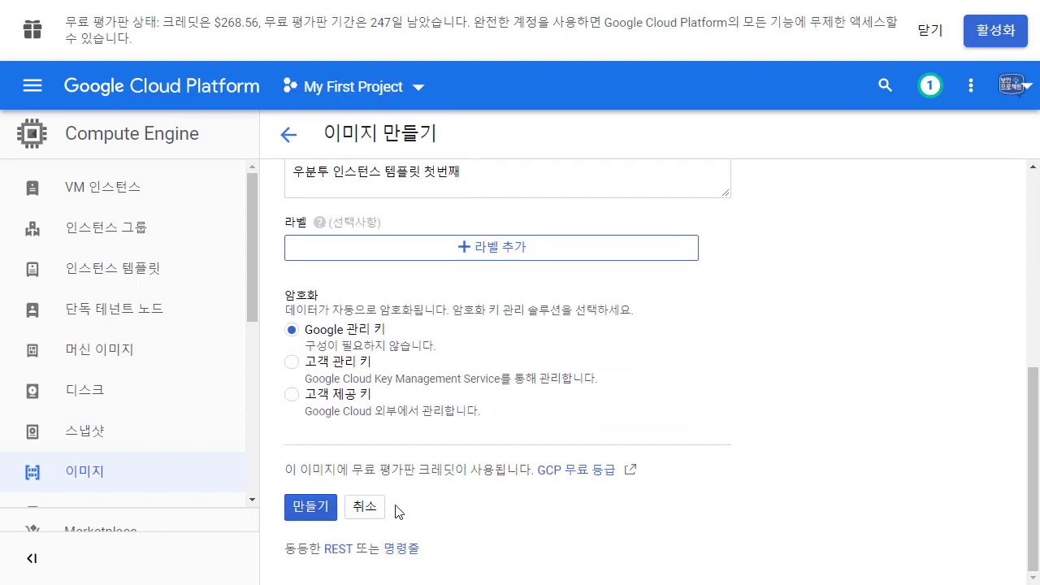
pyautogui.click(330, 509)
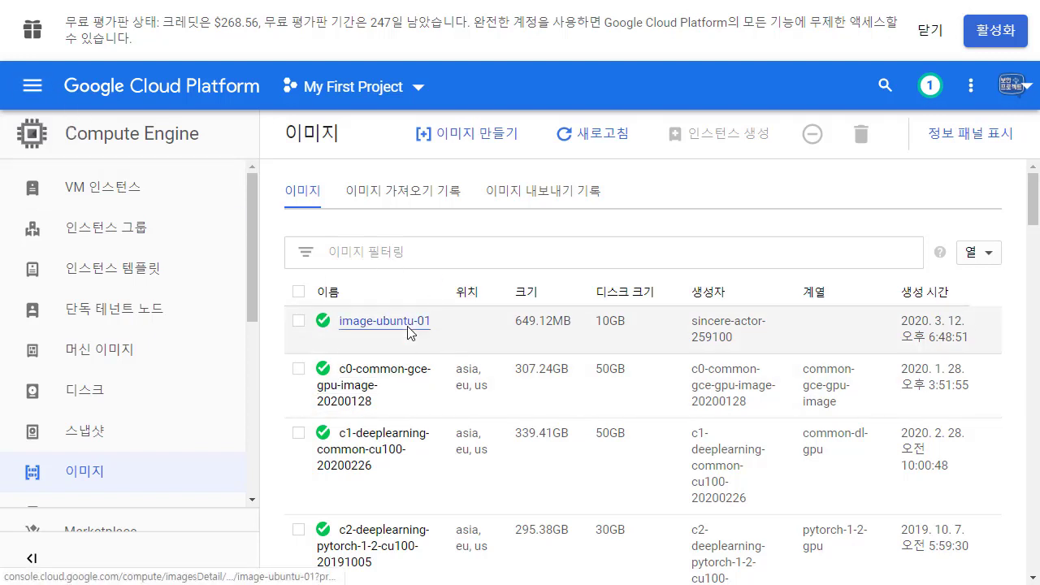
# Go to the instance templates (인스턴스 템플릿) page and open the form for creating a new template.
pyautogui.click(147, 282)
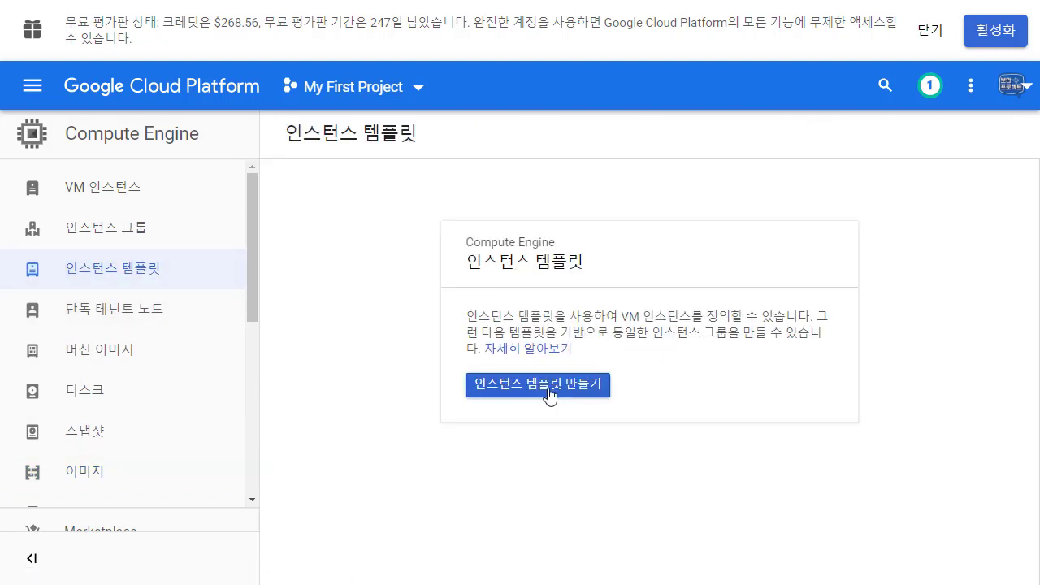
pyautogui.click(524, 396)
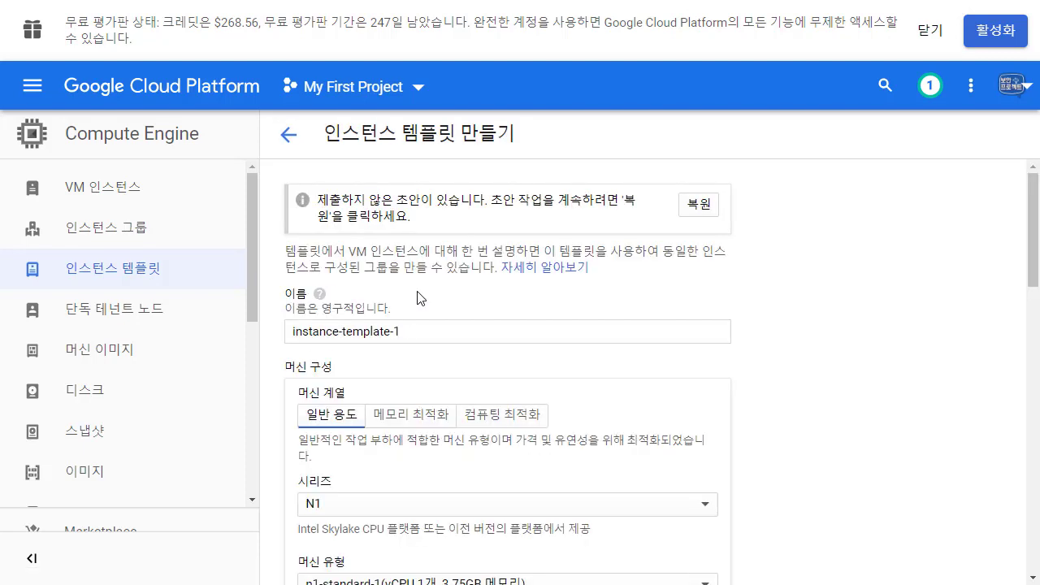
pyautogui.scroll(-1, 410, 299)
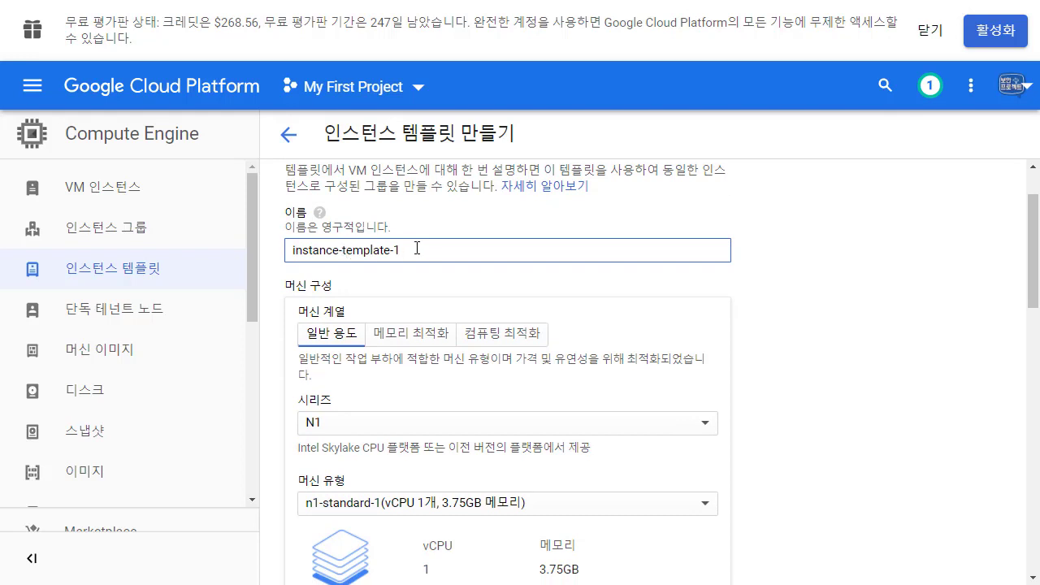
# Name the instance template instance-ubuntu-template-01.
pyautogui.press('Left')
pyautogui.press('Left')
pyautogui.press('Left')
pyautogui.press('Left')
pyautogui.press('Left')
pyautogui.press('Left')
pyautogui.press('Left')
pyautogui.press('Left')
pyautogui.press('Left')
pyautogui.press('Left')
pyautogui.write('ubuntu')
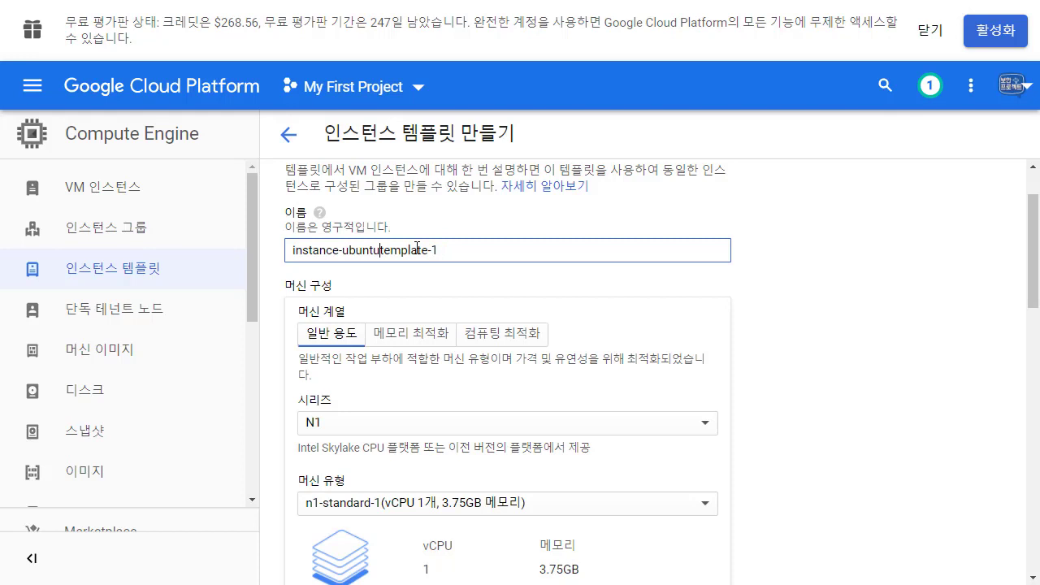
pyautogui.write('-')
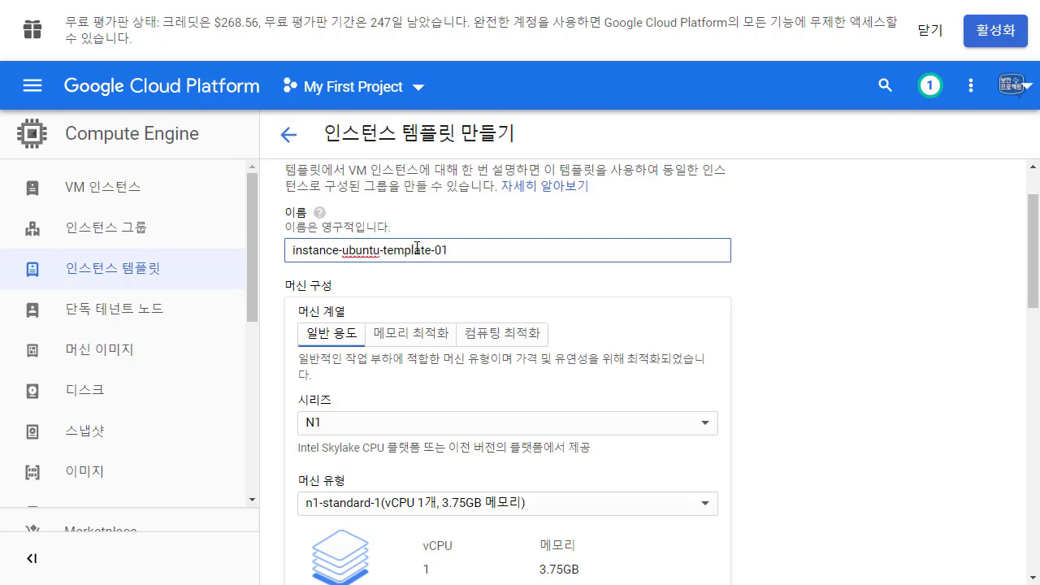
# Dismiss the free-trial banner and set the boot disk (부팅 디스크) to the custom image (맞춤 이미지) image-ubuntu-01.
pyautogui.scroll(-2, 774, 283)
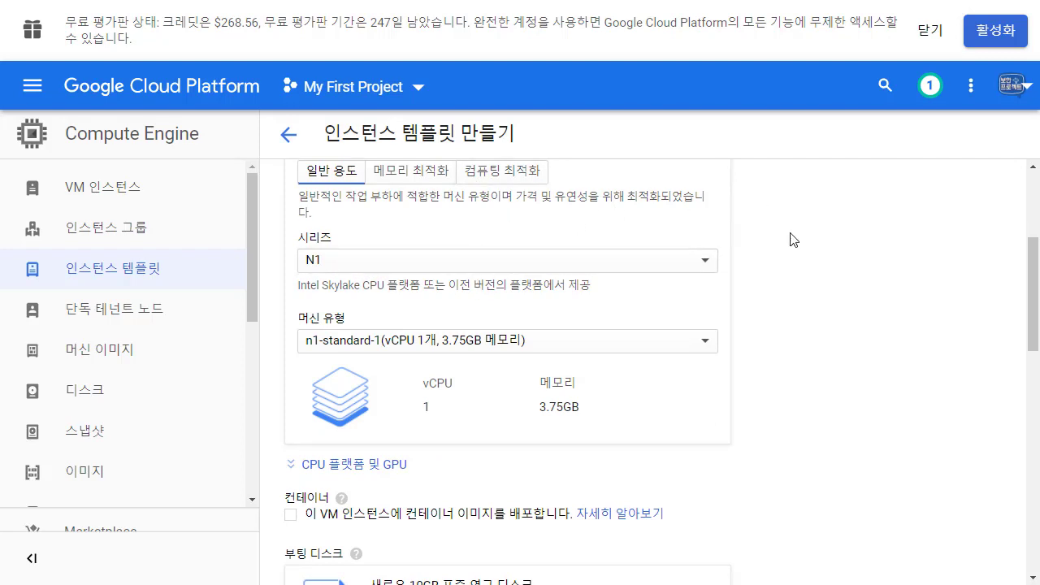
pyautogui.click(929, 31)
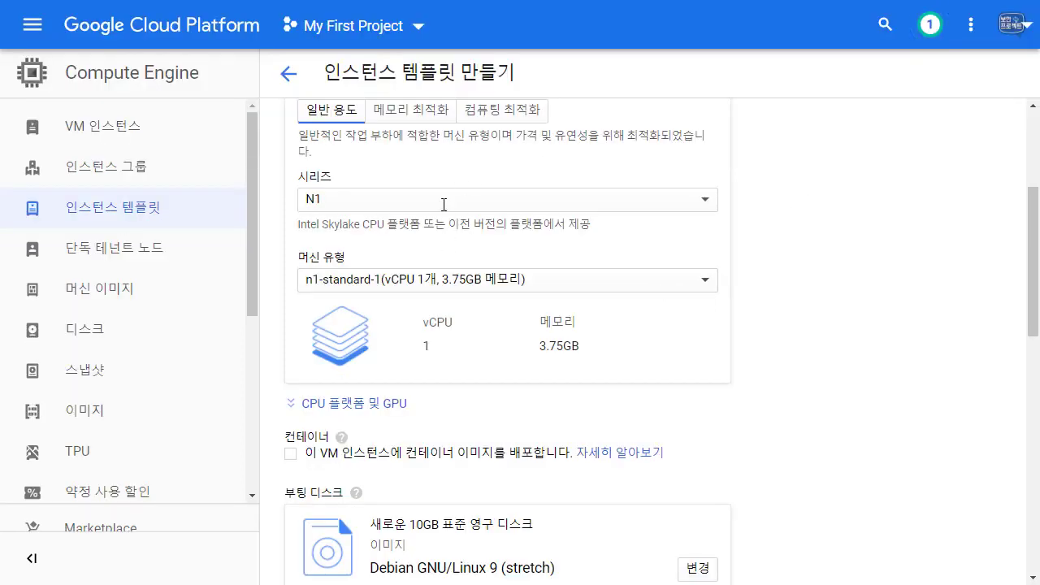
pyautogui.scroll(1, 520, 244)
pyautogui.scroll(-3, 483, 377)
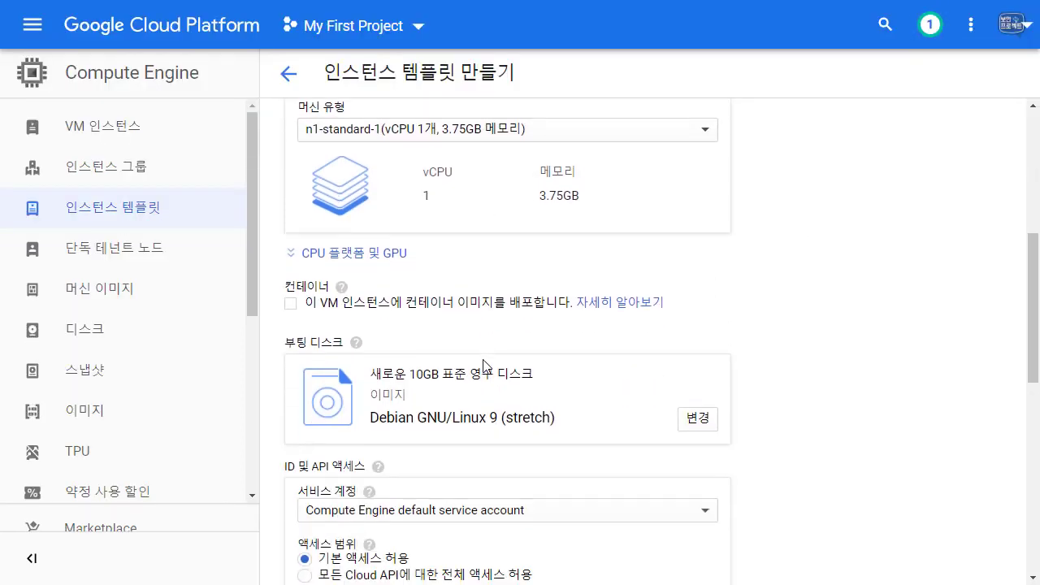
pyautogui.click(703, 402)
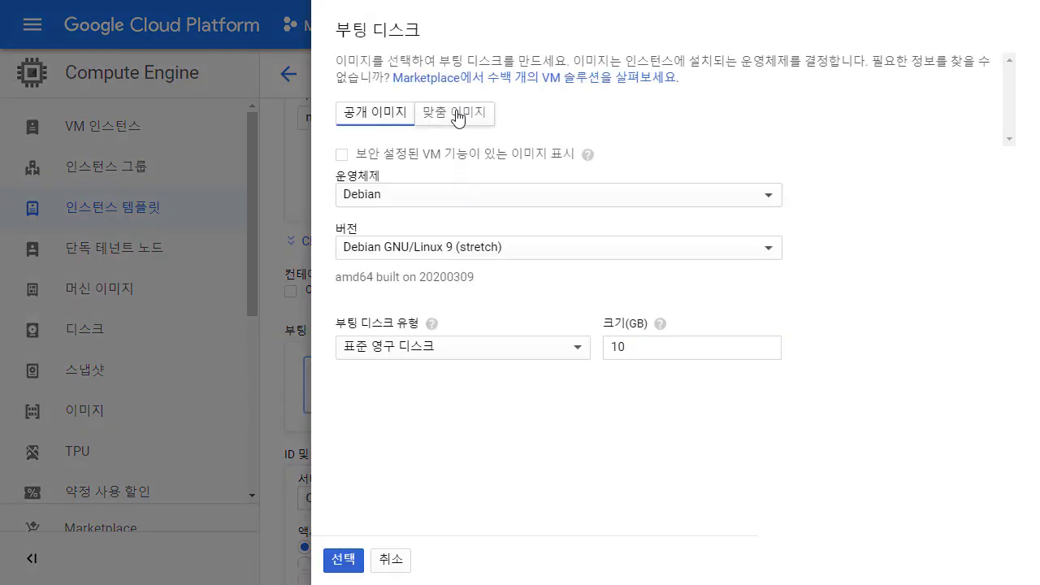
pyautogui.click(460, 111)
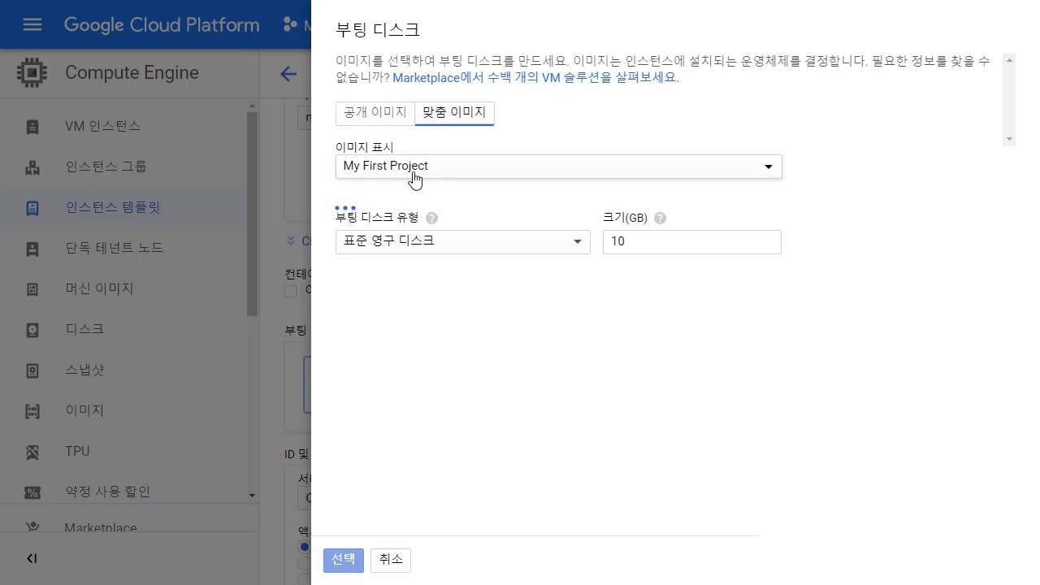
pyautogui.click(447, 249)
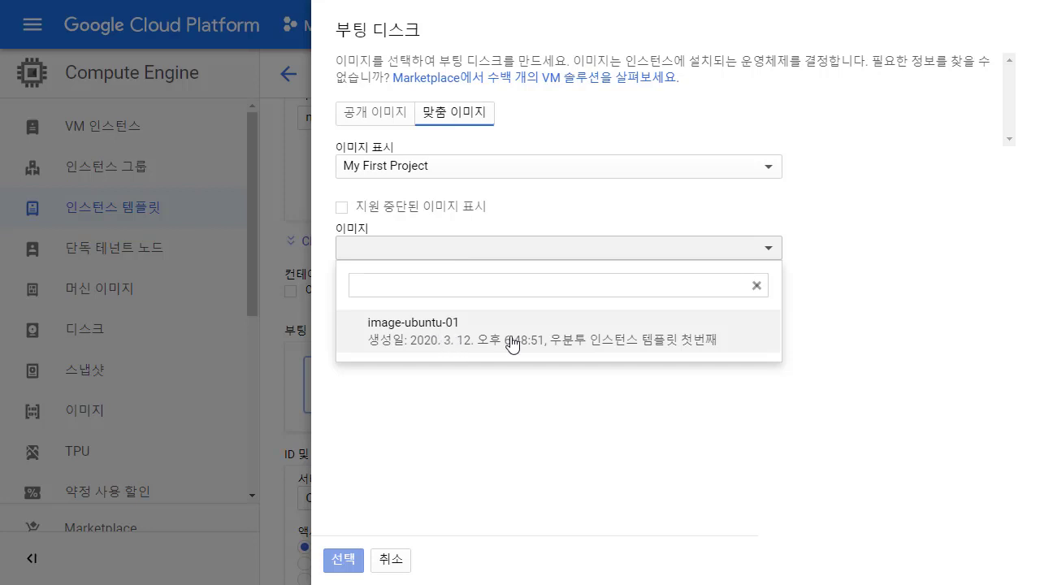
pyautogui.click(689, 351)
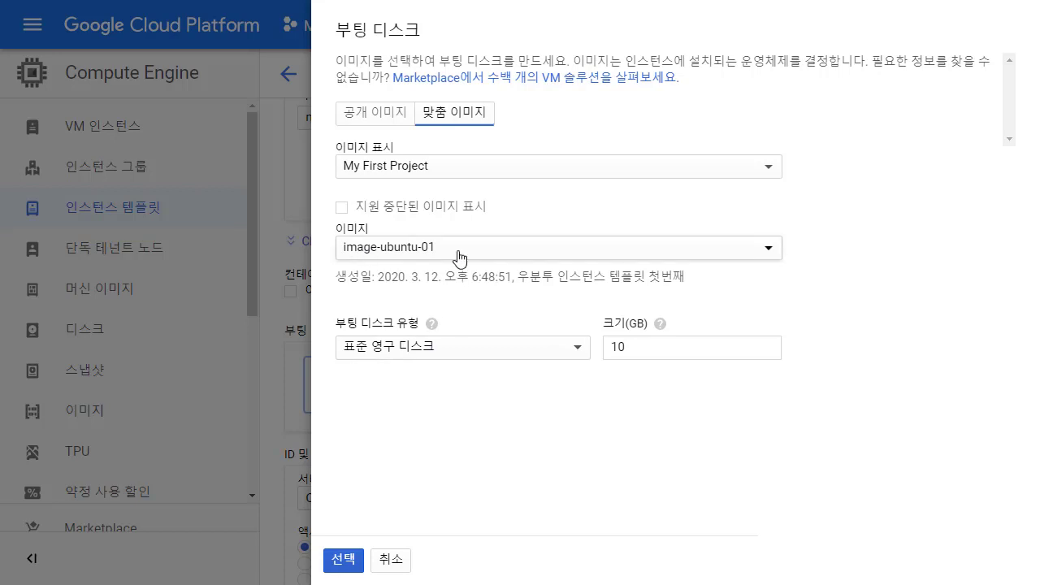
pyautogui.click(341, 559)
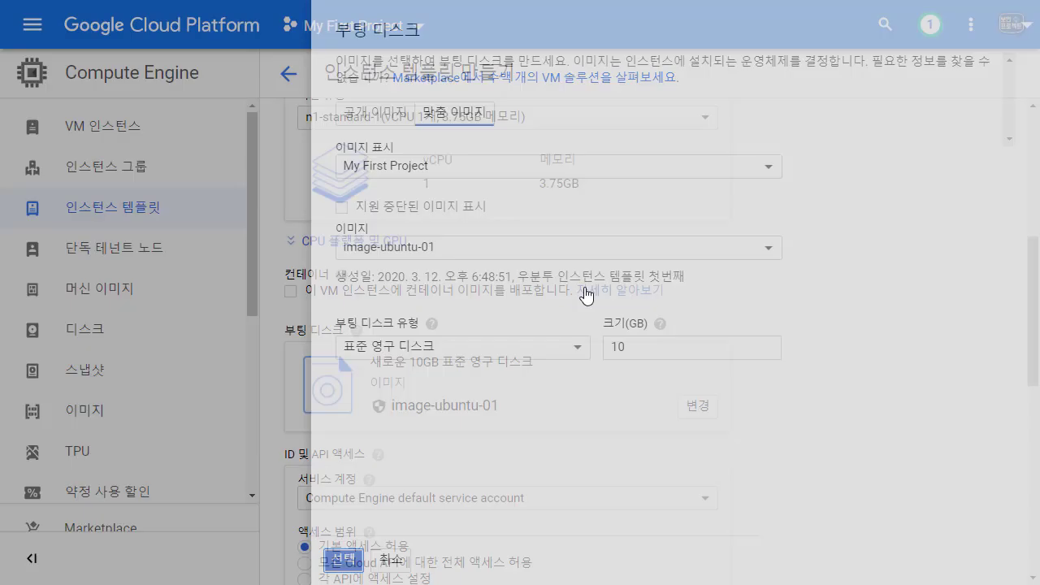
# Allow full access to all Cloud APIs (모든 Cloud API에 대한 전체 액세스 허용) and permit HTTP and HTTPS traffic through the firewall.
pyautogui.scroll(-1, 560, 313)
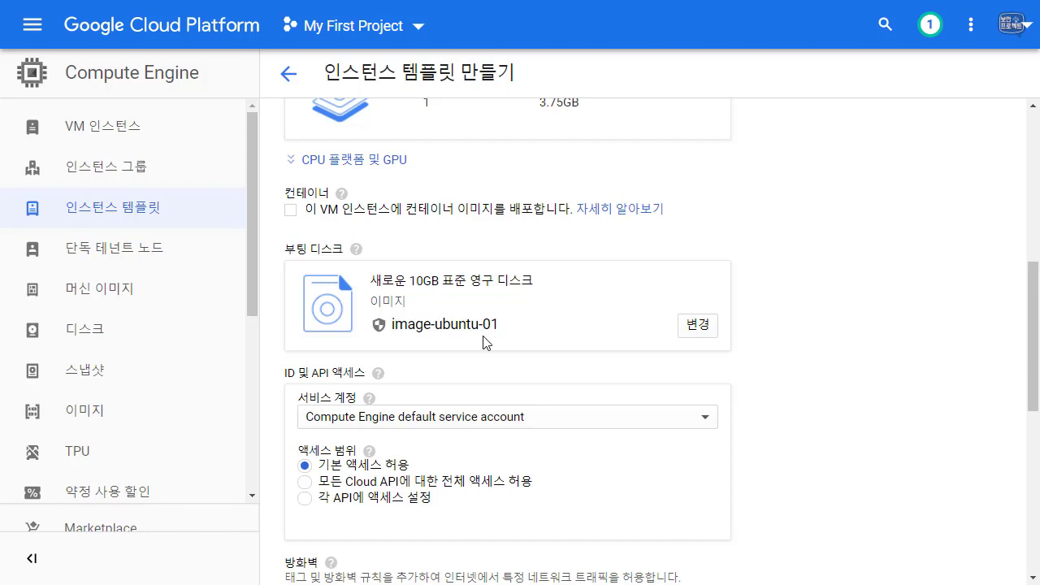
pyautogui.scroll(-1, 483, 342)
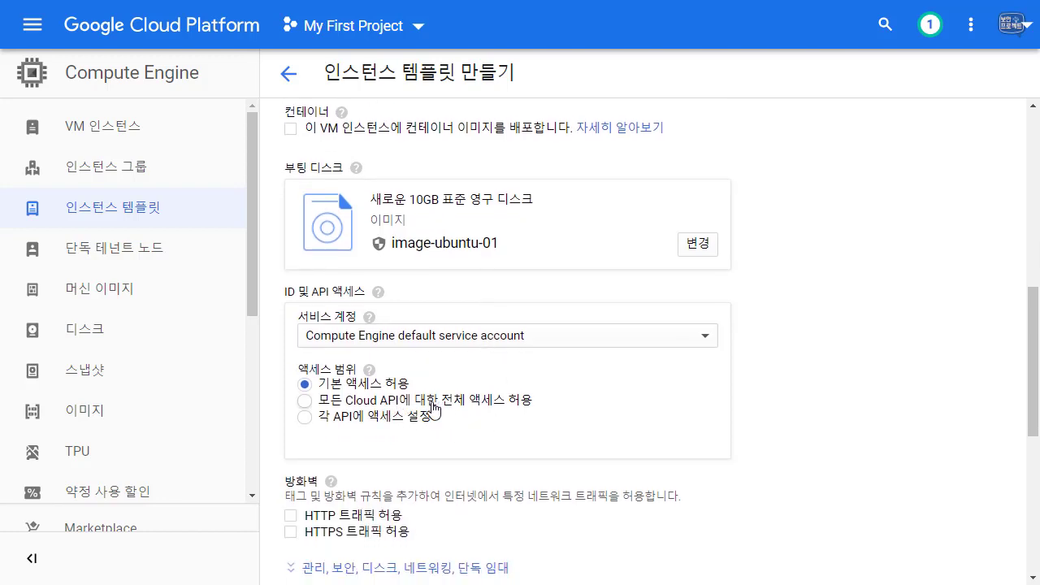
pyautogui.click(363, 403)
pyautogui.scroll(-2, 511, 417)
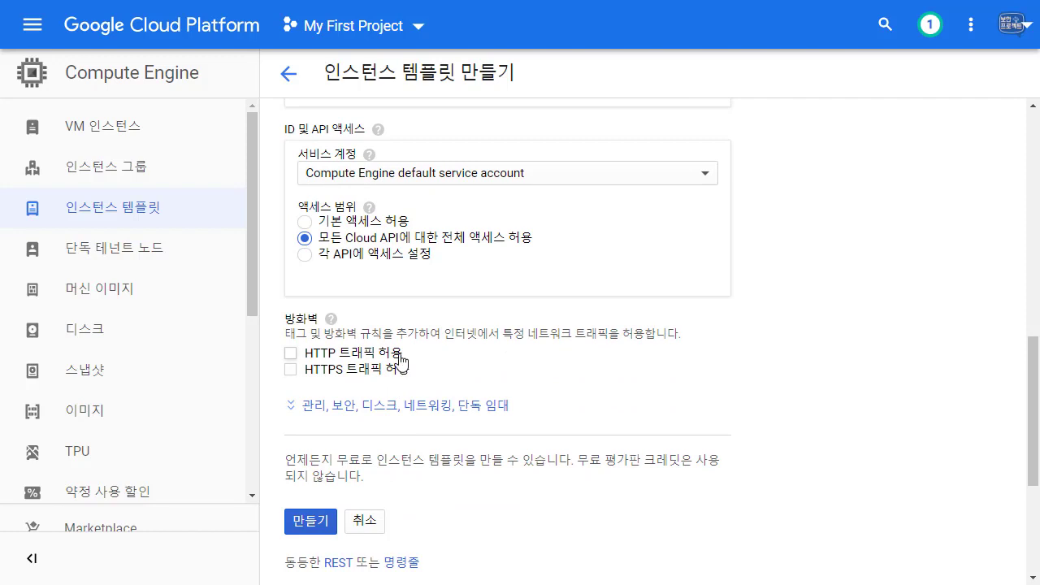
pyautogui.click(401, 357)
pyautogui.click(401, 375)
# Review the template's name, machine type, boot disk, access scope and firewall settings, and create the instance template.
pyautogui.scroll(6, 458, 368)
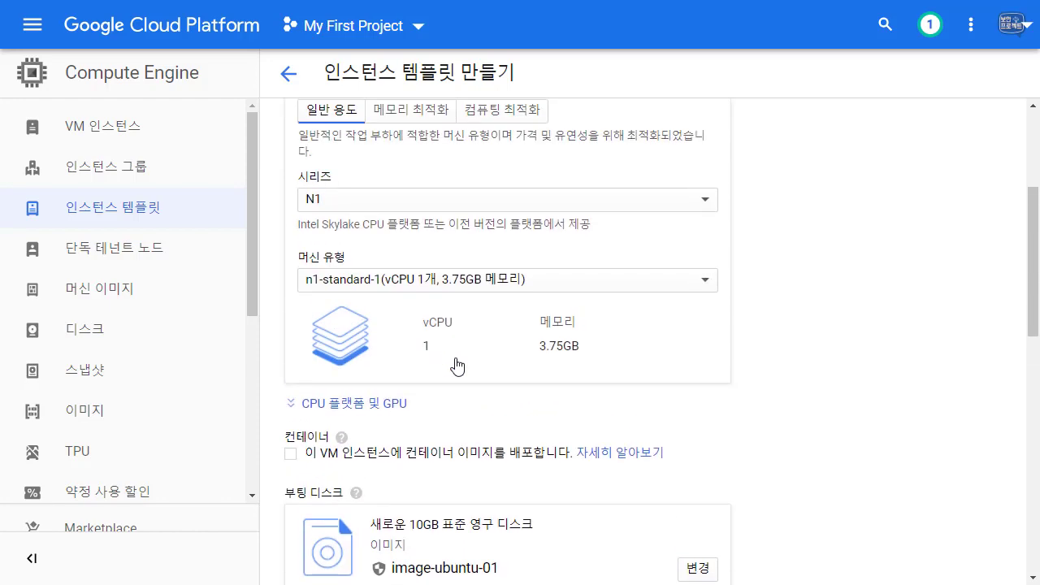
pyautogui.scroll(-6, 457, 368)
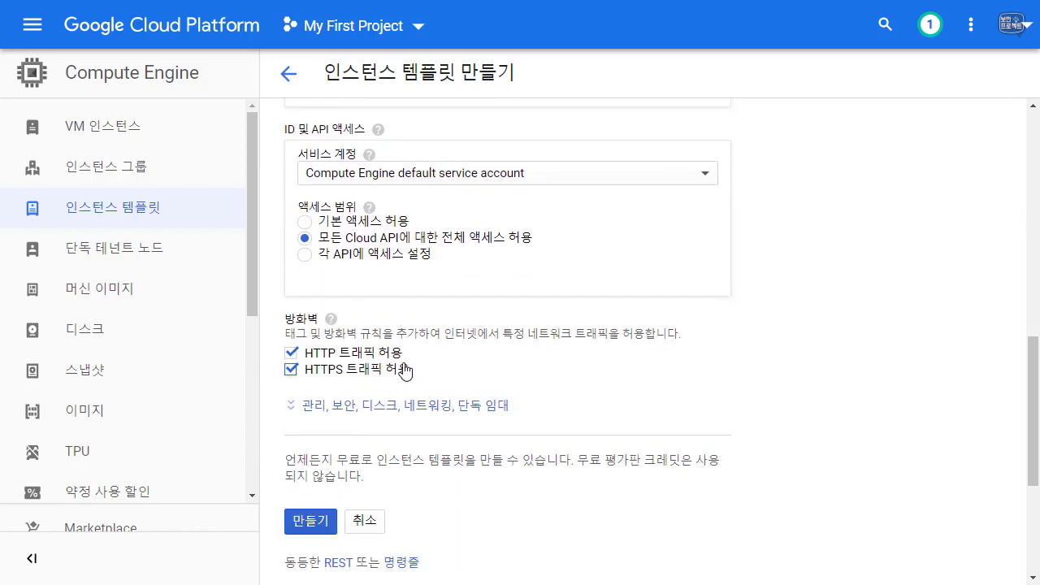
pyautogui.scroll(5, 406, 367)
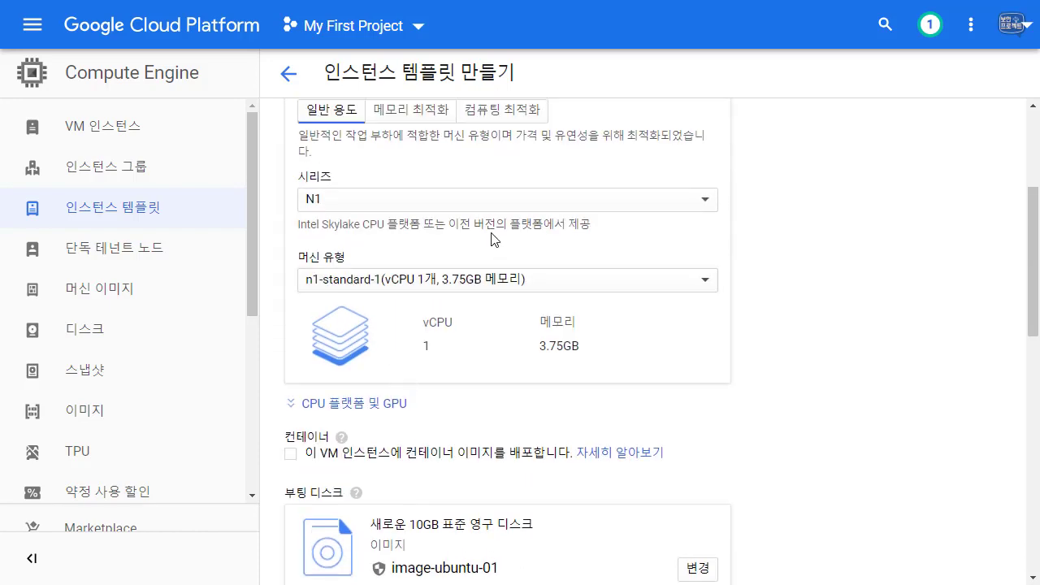
pyautogui.scroll(2, 494, 240)
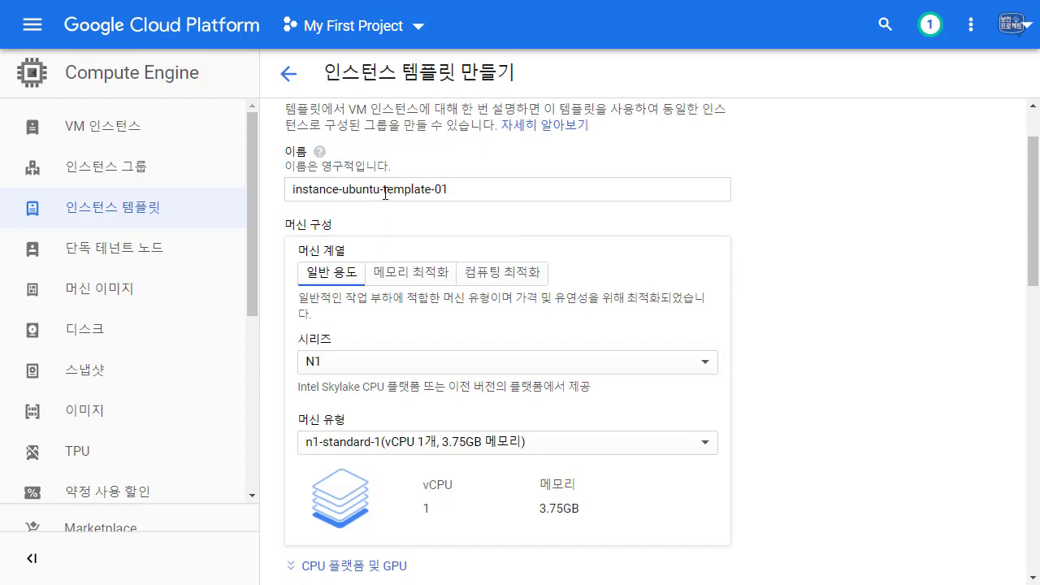
pyautogui.click(444, 188)
pyautogui.hotkey('ctrl', 'a')
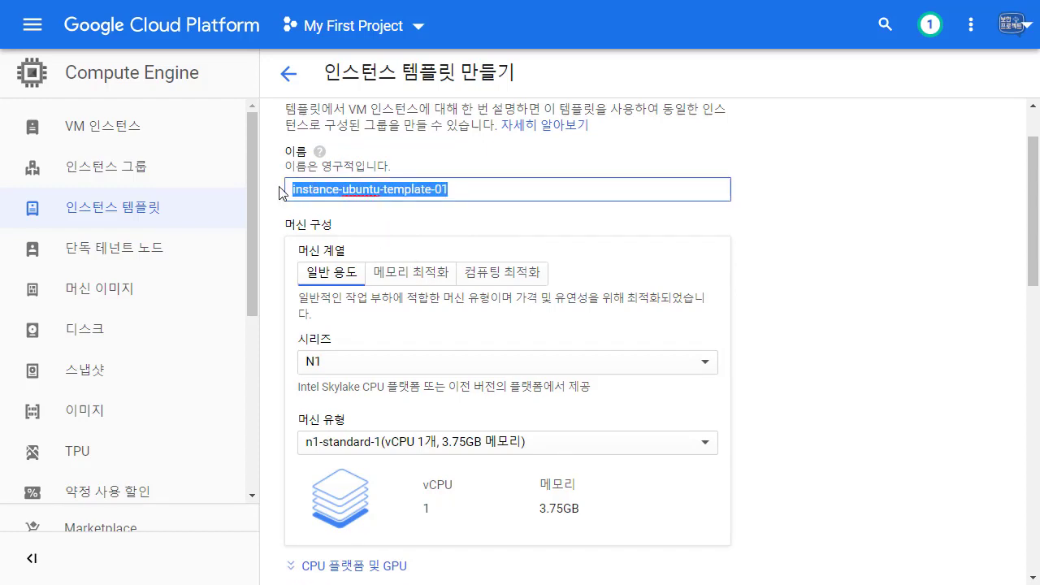
pyautogui.click(863, 301)
pyautogui.scroll(-6, 759, 313)
pyautogui.scroll(-2, 410, 435)
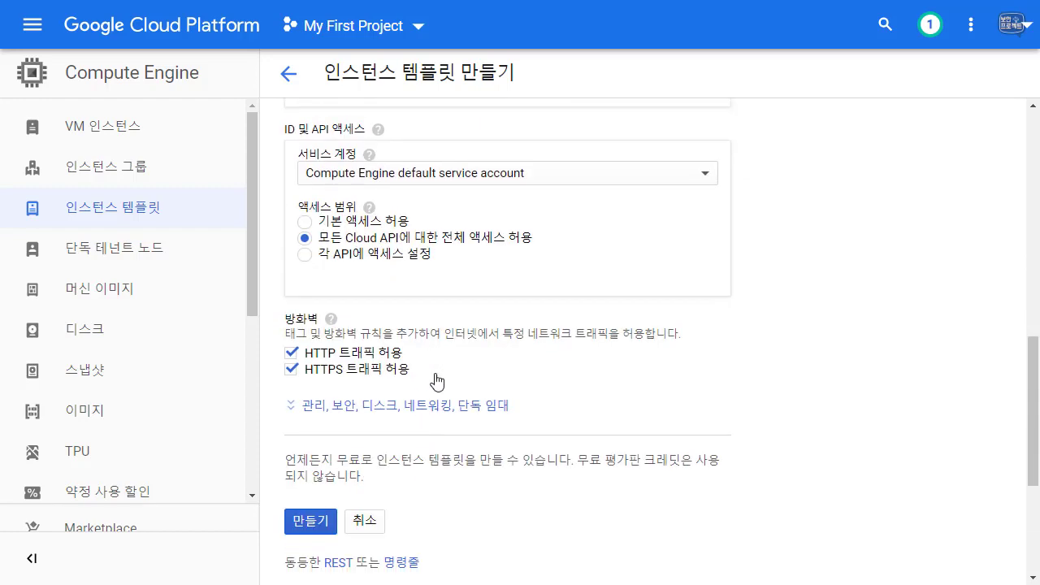
pyautogui.scroll(-1, 390, 382)
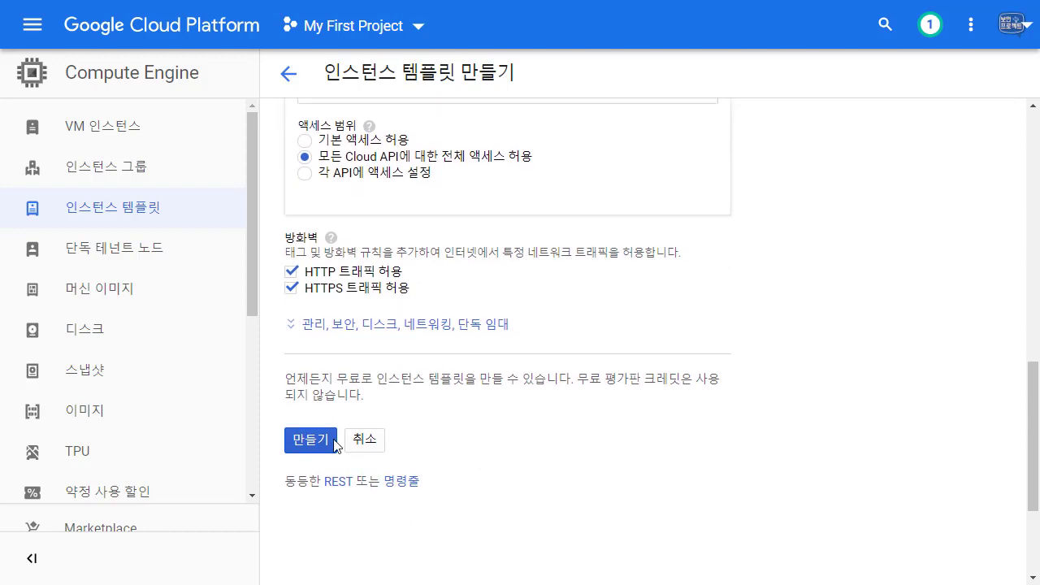
pyautogui.click(333, 440)
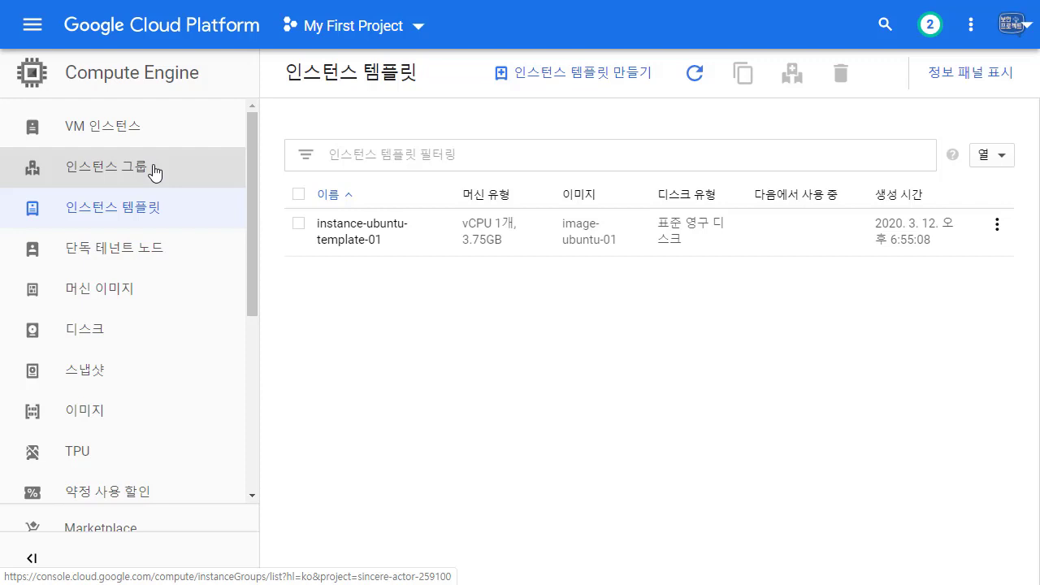
# Switch to the Notepad notes and add the line 관리형 인스턴스 그룹 below the snapshot line.
pyautogui.hotkey('alt', 'Tab')
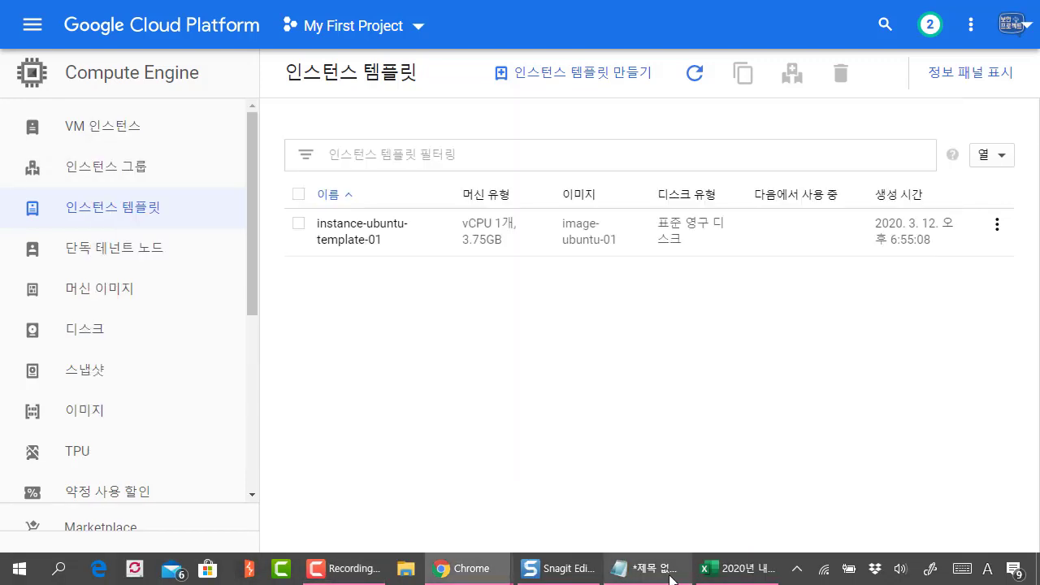
pyautogui.press('Down')
pyautogui.press('Down')
pyautogui.write('곤')
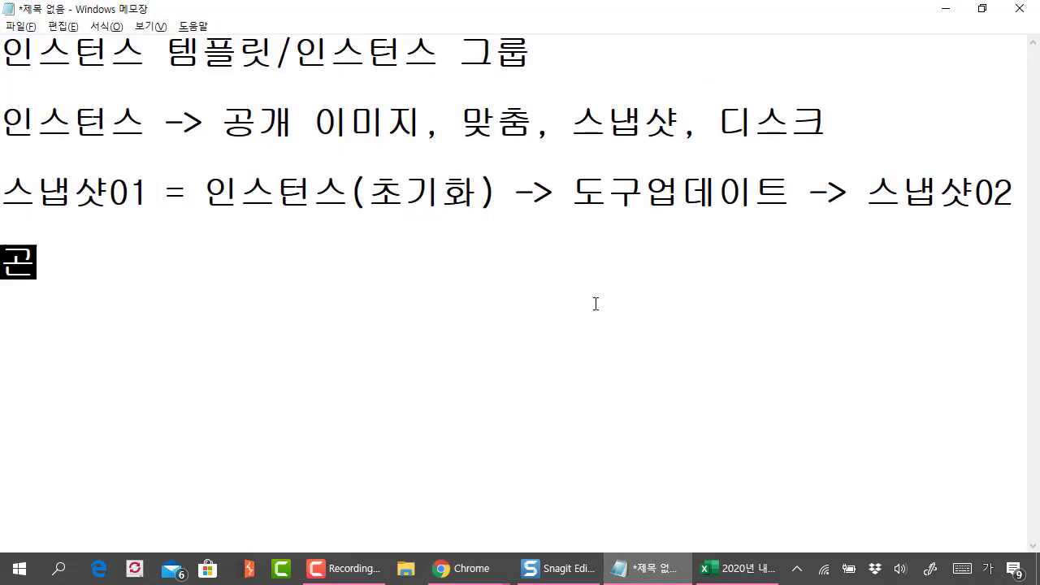
pyautogui.press('BackSpace')
pyautogui.write('ㅏㅕㄴㄹ')
pyautogui.press('BackSpace')
pyautogui.press('BackSpace')
pyautogui.press('BackSpace')
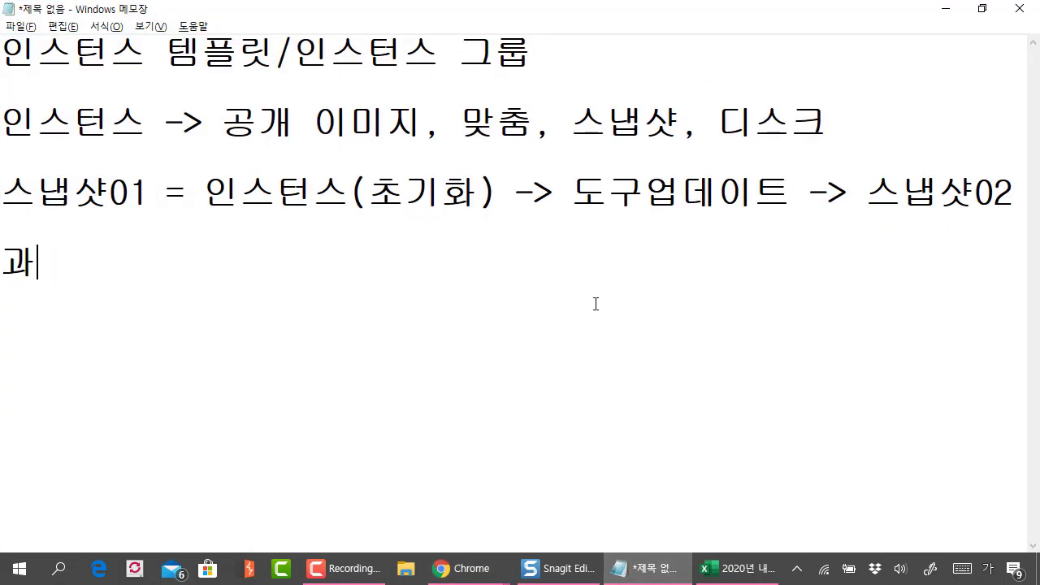
pyautogui.press('BackSpace')
pyautogui.write('ㄱㅗㅏㄴㄹㅣㅇㅕㅇ ㅇㅣㄴㅡㄷ')
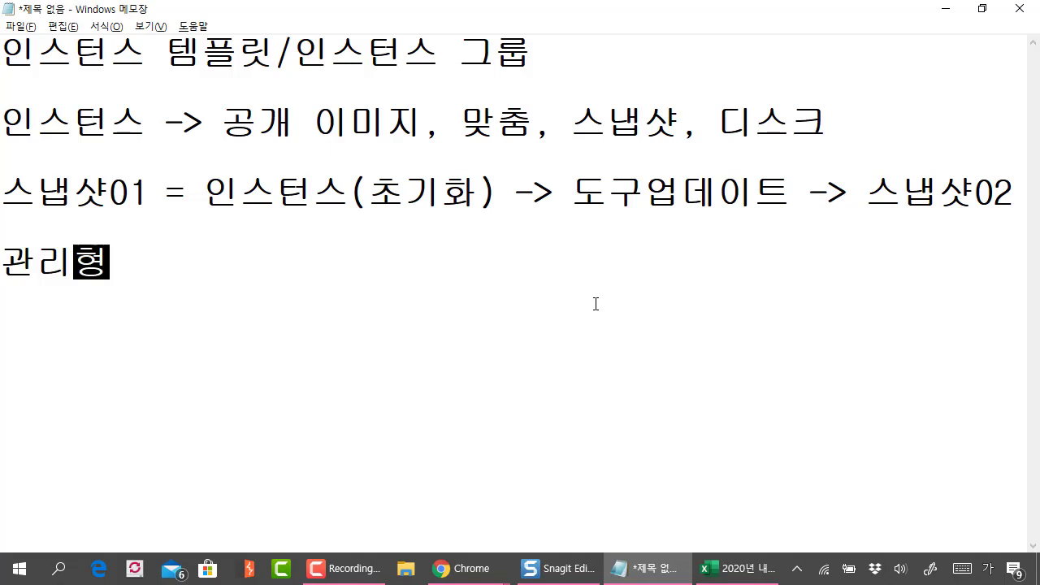
pyautogui.press('BackSpace')
pyautogui.press('BackSpace')
pyautogui.press('BackSpace')
pyautogui.write('ㅇㅣㄴㅅㅡㅌㅓㄴㅅㅡ ㄱㅡㄹㅜ')
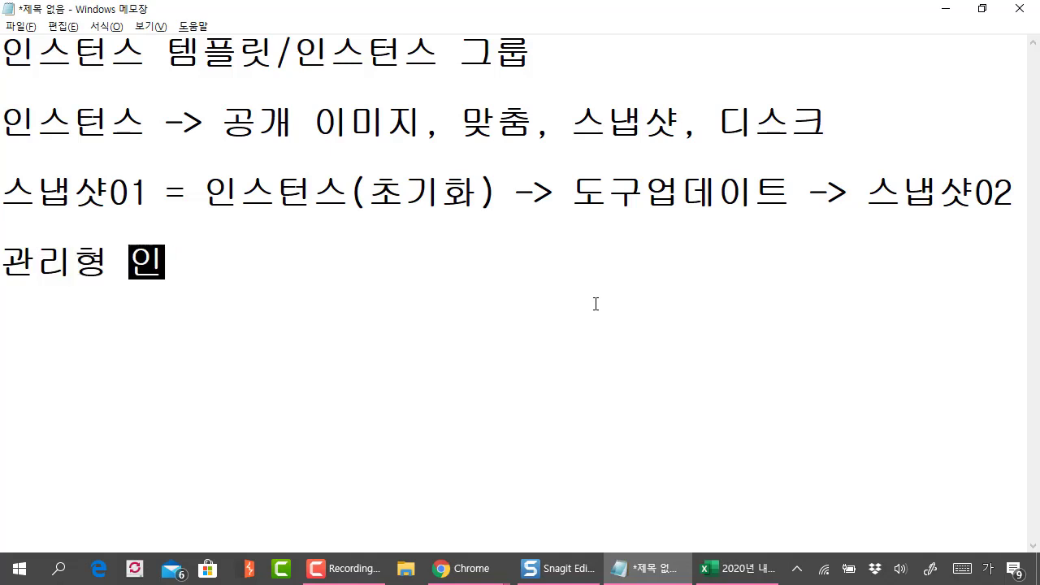
pyautogui.write('ㅂ')
pyautogui.press('Return')
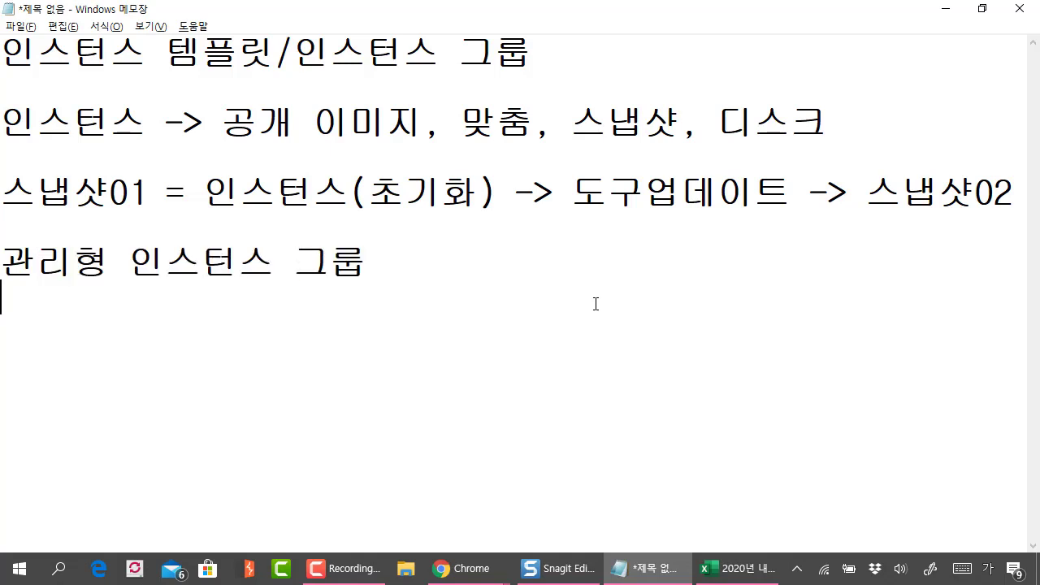
# Add the line 비관리형 인스턴스 그룹 directly below the managed group line in the notes.
pyautogui.write('ㅂㅣㄱㅘㄴㄹㅣㅎㅕㅇ ')
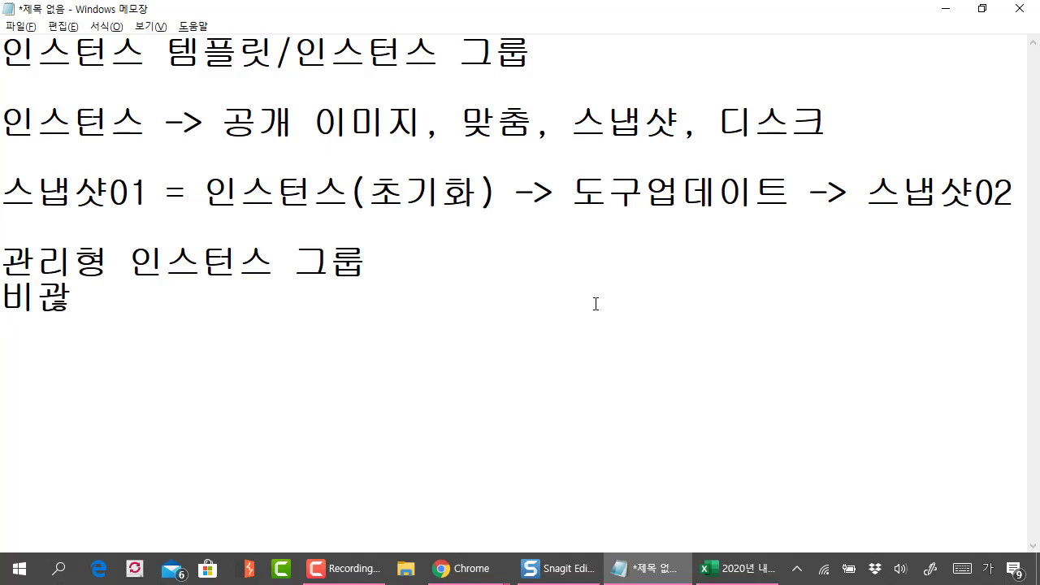
pyautogui.write('ㅇㅣㄴㅅㅡㅌㅓㄴㅅㅡ ㄱㅡㄹ')
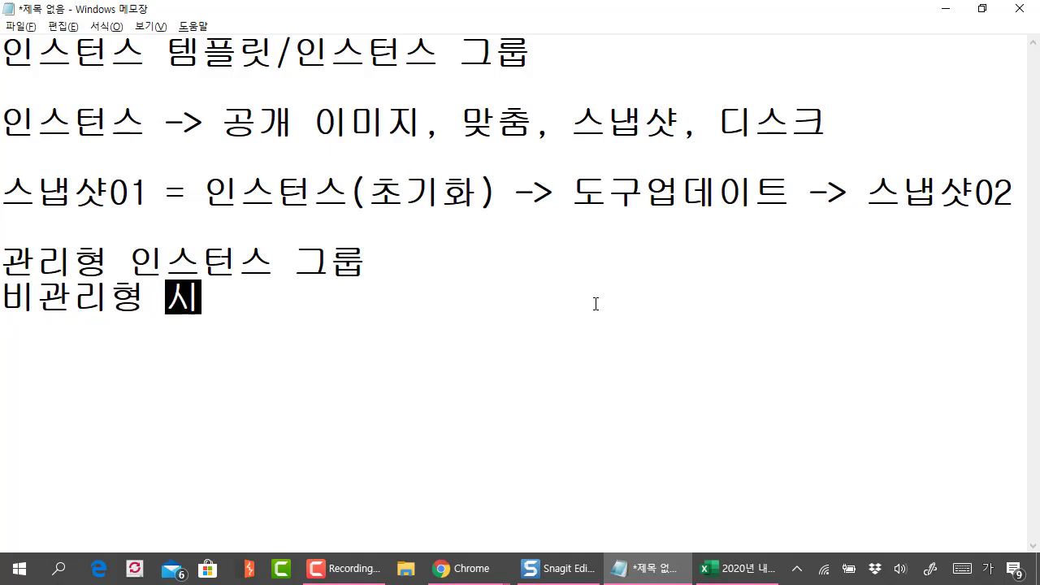
pyautogui.write('ㅜㅂ')
pyautogui.press('Return')
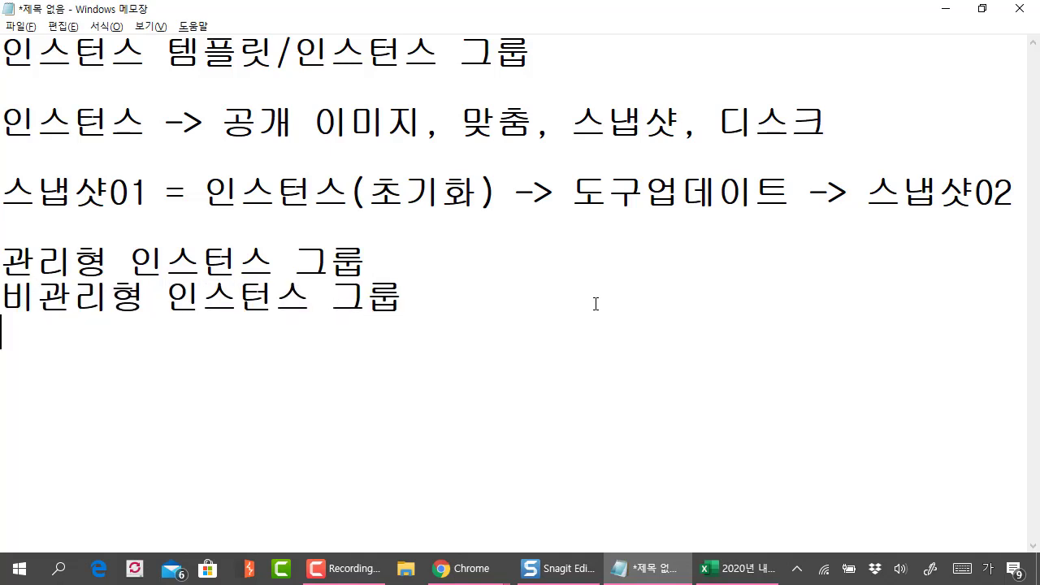
# Highlight the 관리형 인스턴스 그룹 line in the notes.
pyautogui.scroll(1, 399, 337)
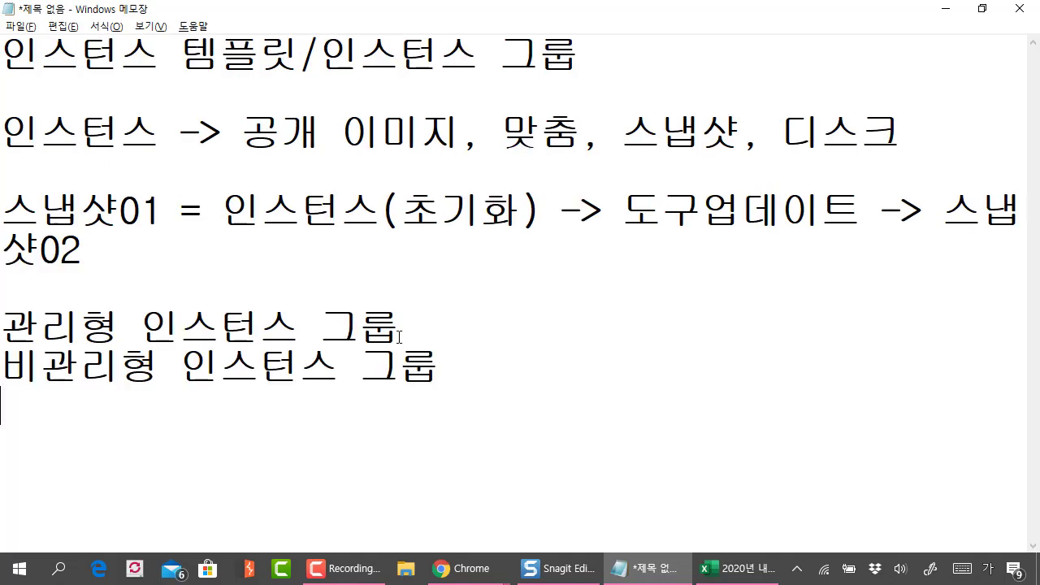
pyautogui.click(302, 341)
pyautogui.scroll(-1, 243, 379)
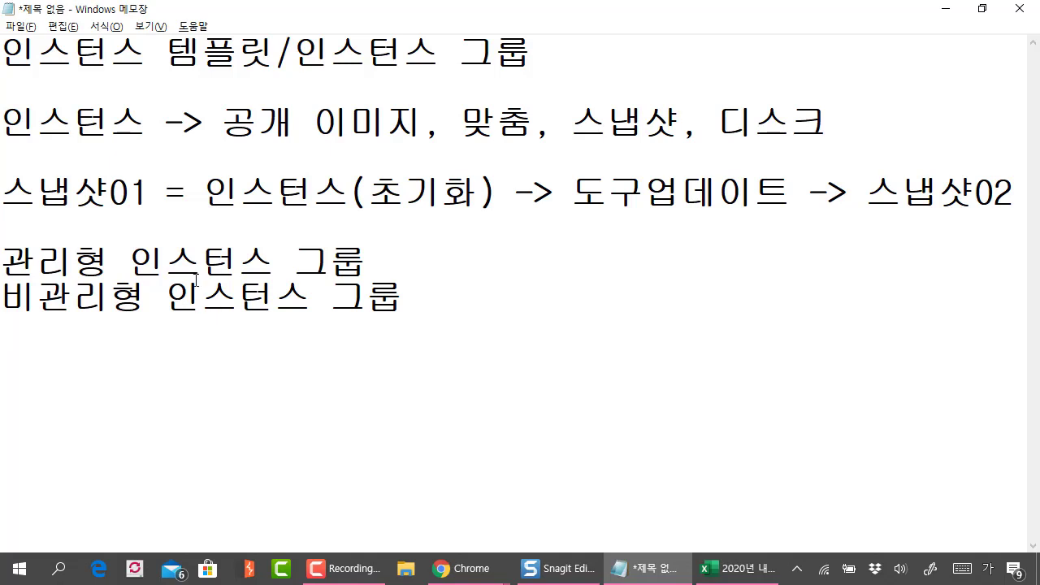
pyautogui.moveTo(372, 264); pyautogui.dragTo(4, 262)
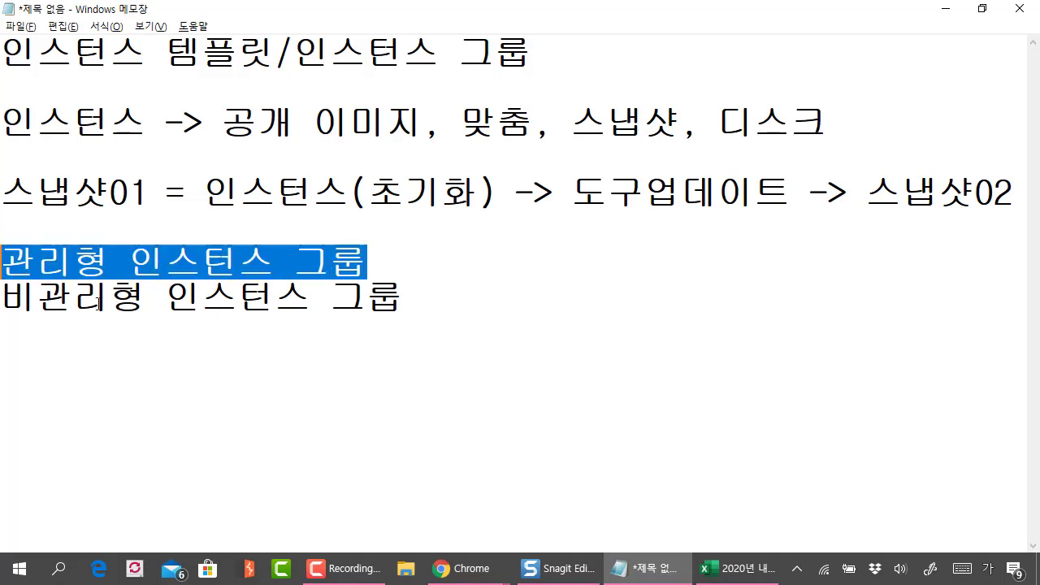
pyautogui.click(126, 339)
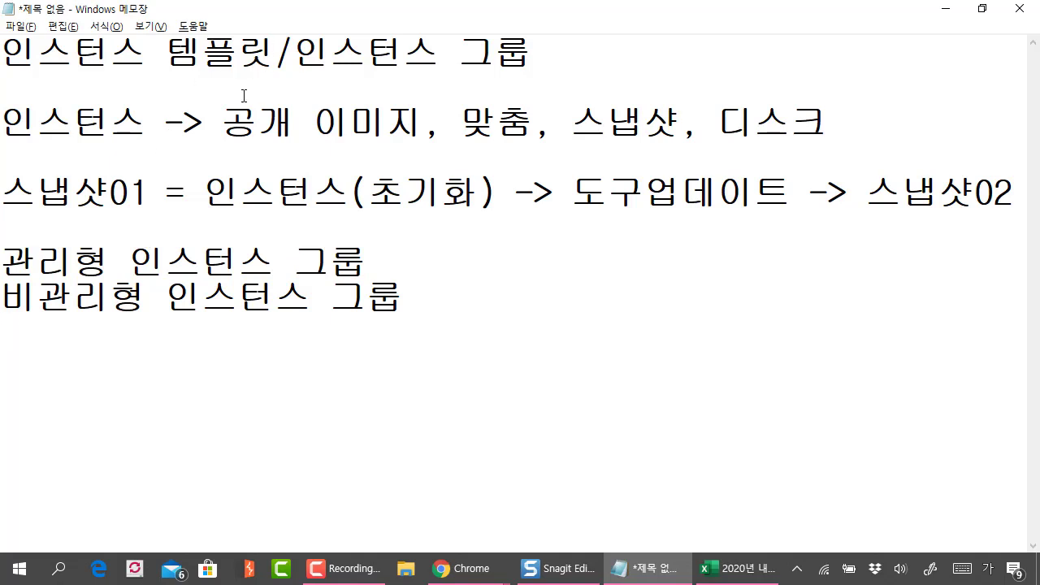
pyautogui.click(331, 261)
pyautogui.click(246, 263)
pyautogui.moveTo(381, 260); pyautogui.dragTo(2, 262)
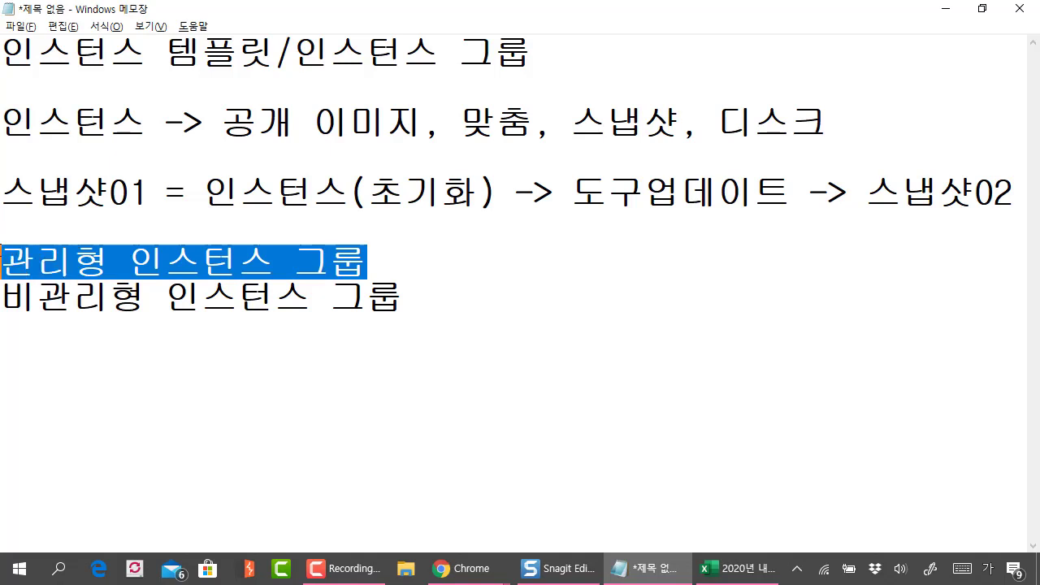
# Highlight the 비관리형 인스턴스 그룹 line in the notes, then clear the selection.
pyautogui.click(311, 297)
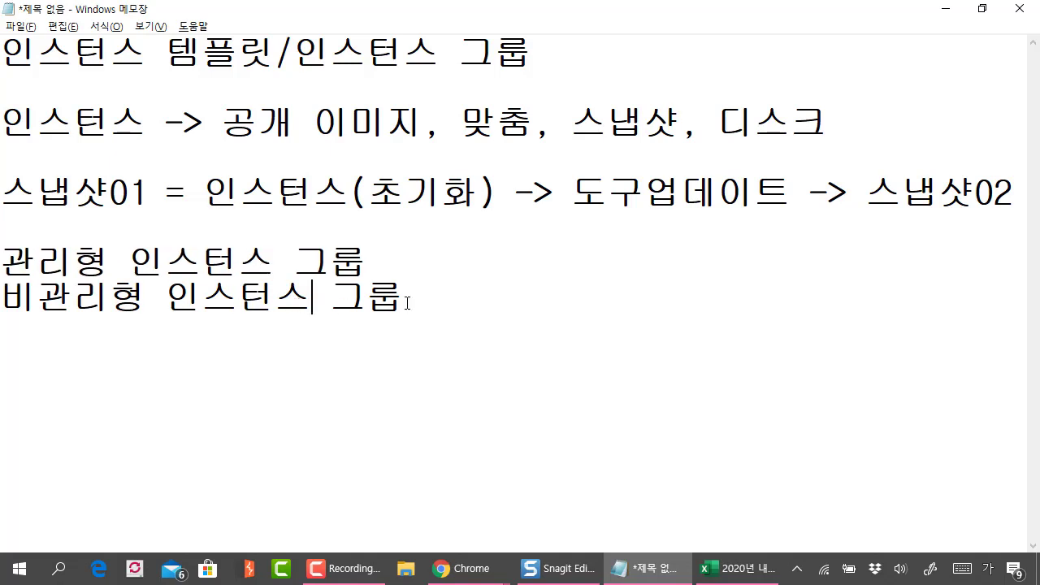
pyautogui.moveTo(406, 298); pyautogui.dragTo(2, 299)
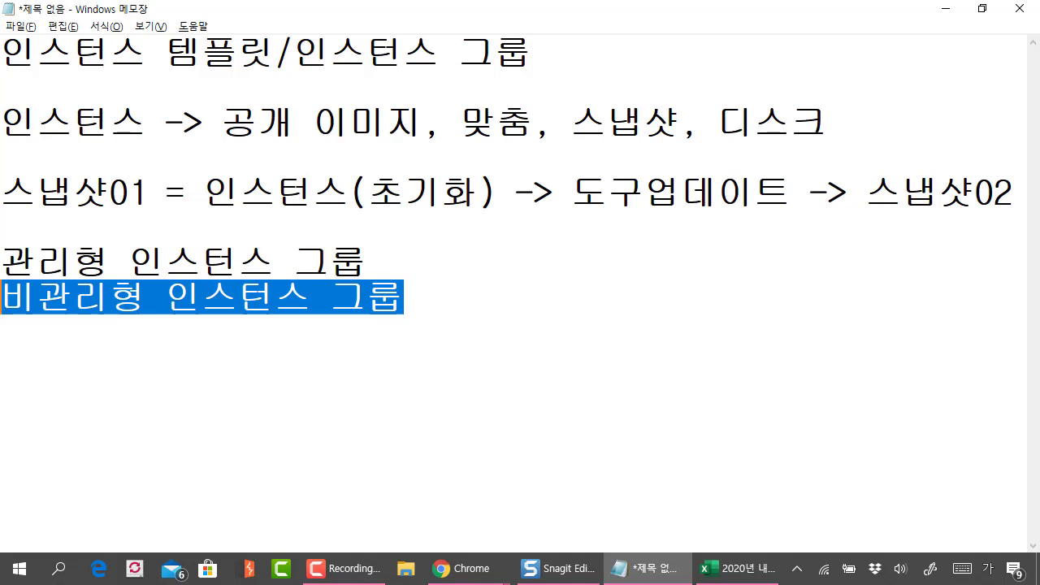
pyautogui.click(242, 298)
pyautogui.moveTo(445, 293); pyautogui.dragTo(2, 299)
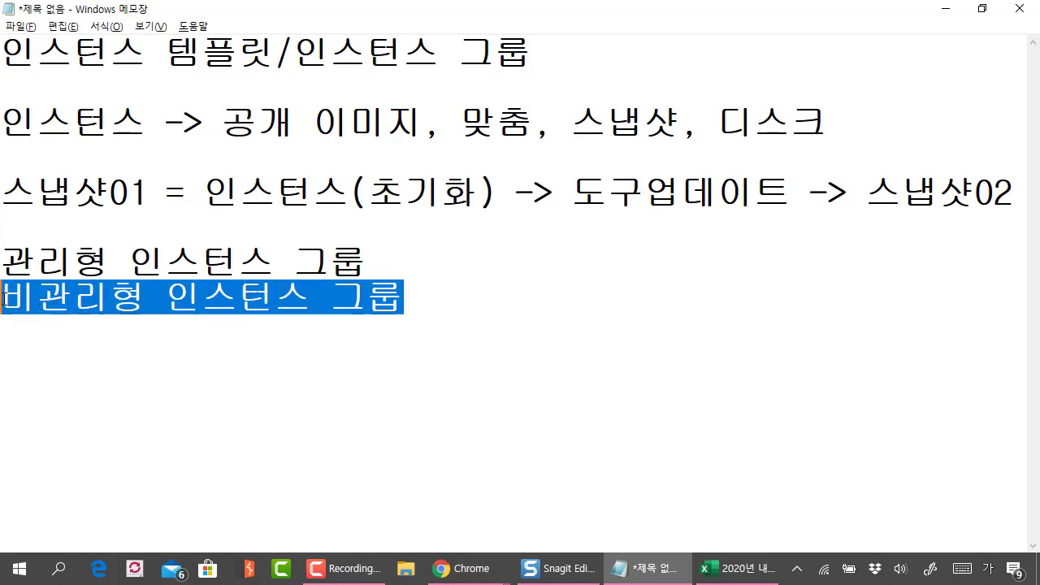
pyautogui.click(277, 341)
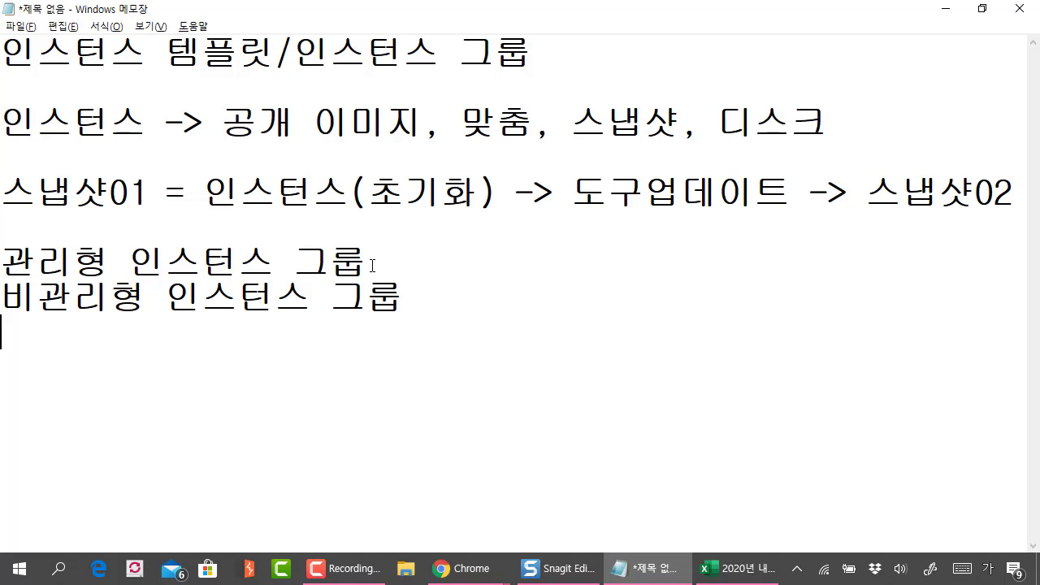
# Highlight the 비관리형 인스턴스 그룹 line and then the 관리형 인스턴스 그룹 line above it to compare the two group types, and deselect.
pyautogui.moveTo(390, 304); pyautogui.dragTo(1, 301)
pyautogui.click(399, 263)
pyautogui.hotkey('shift', 'Home')
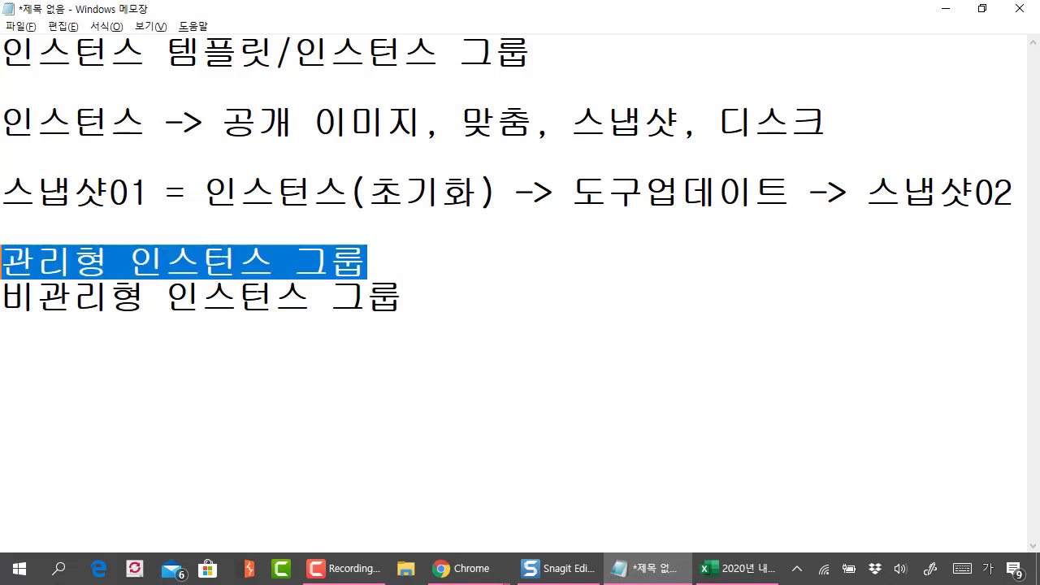
pyautogui.click(36, 199)
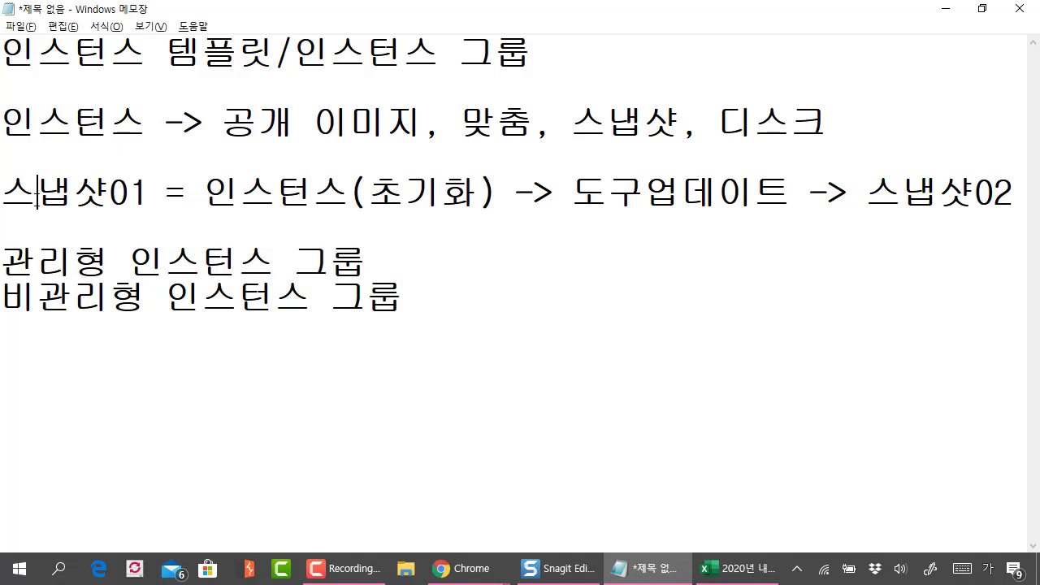